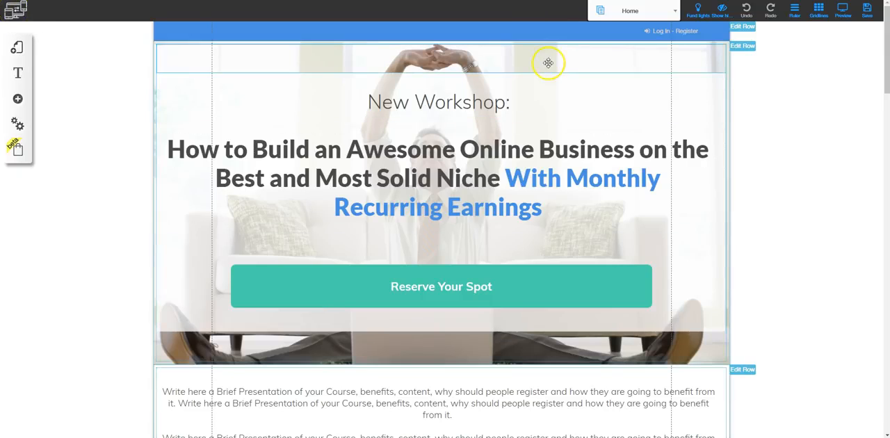
Look through the site's page list across both layouts and stay on the Home page
click(668, 12)
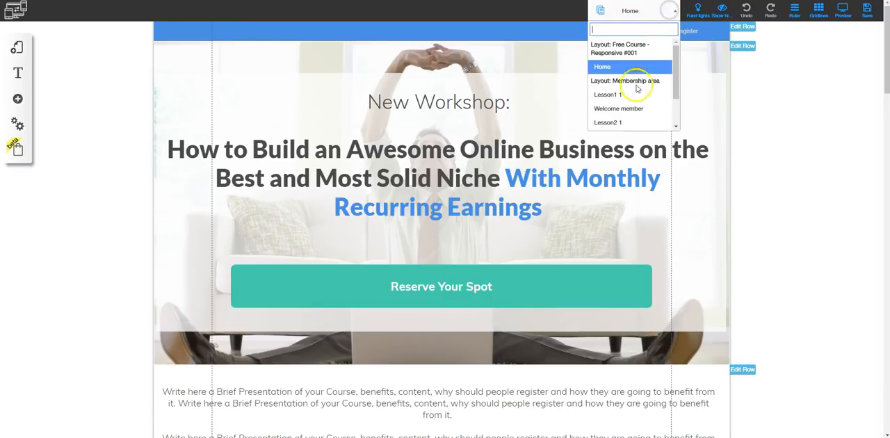
scroll(635, 110, down, 2)
scroll(635, 109, up, 2)
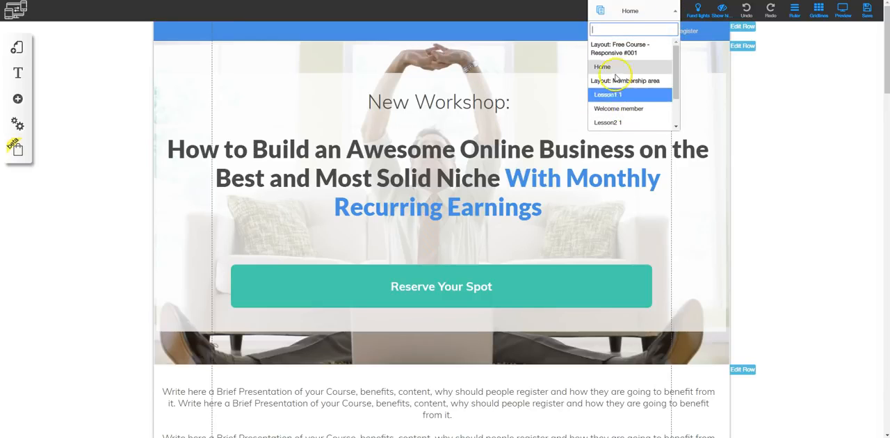
click(615, 73)
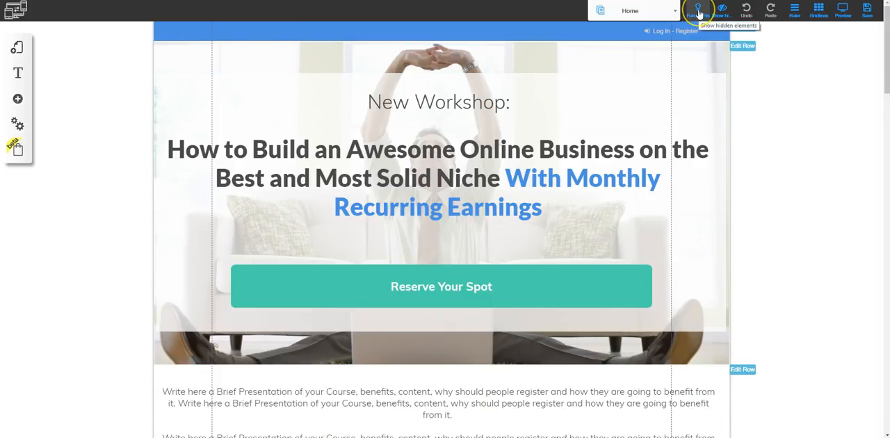
Darken the workspace background with the fund lights option, and show and hide the ruler
click(699, 14)
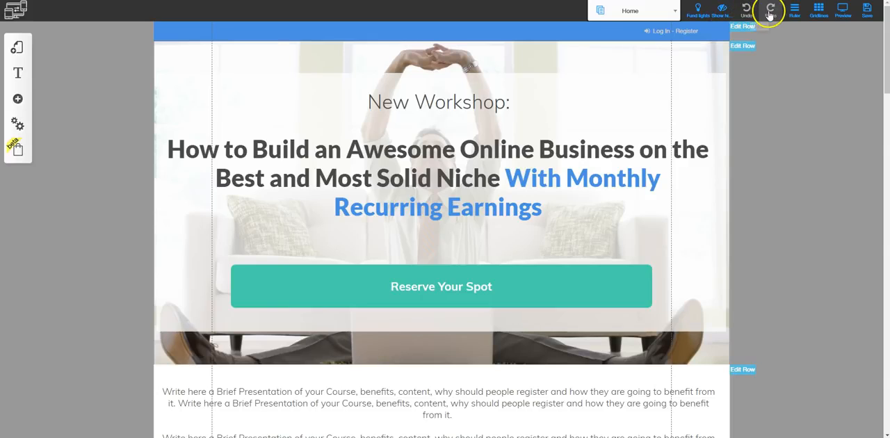
click(794, 13)
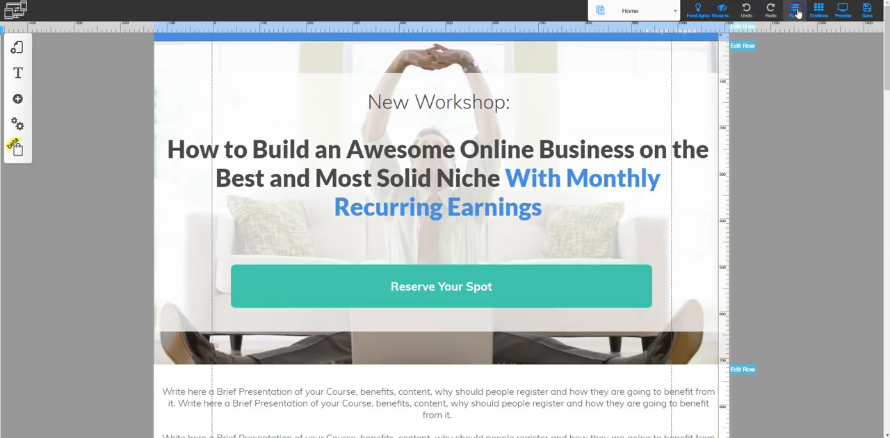
click(795, 10)
Toggle the gridlines to compare the page with and without them
click(818, 11)
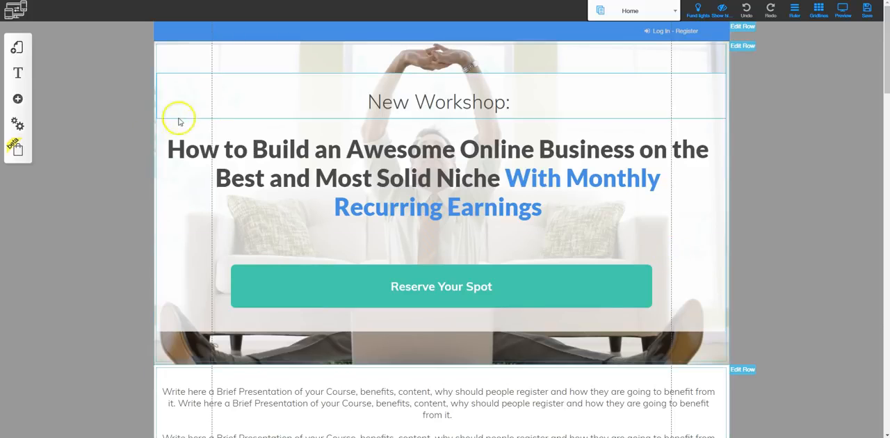
click(820, 13)
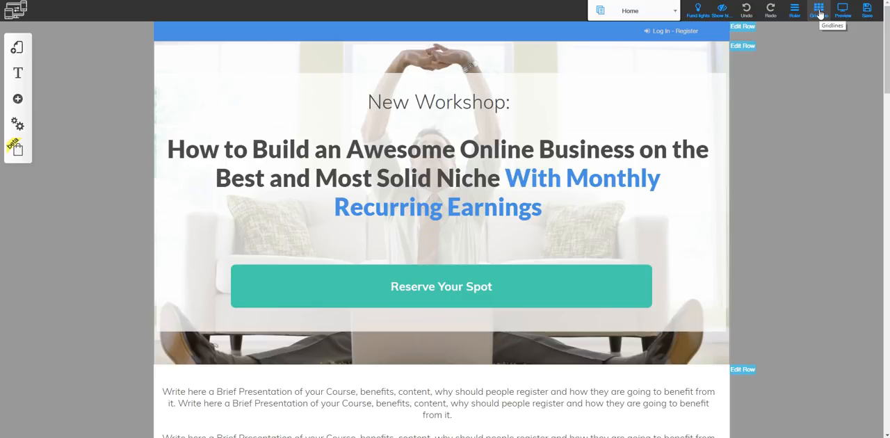
click(819, 13)
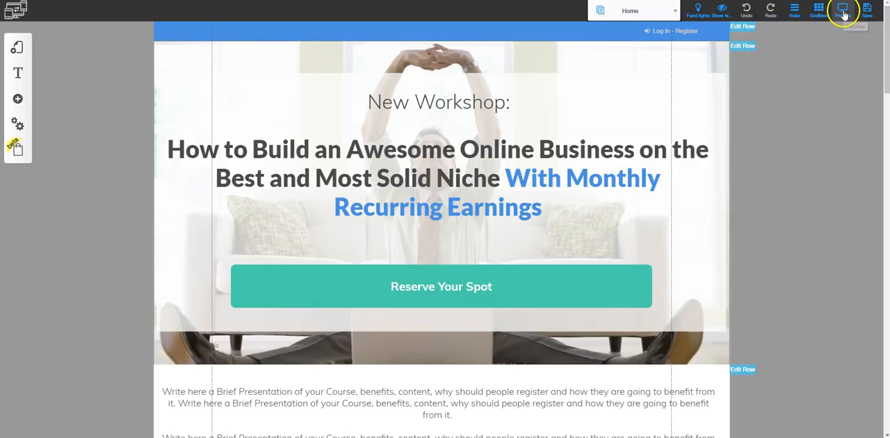
Preview the Home page and look through its layout in tablet view
click(843, 14)
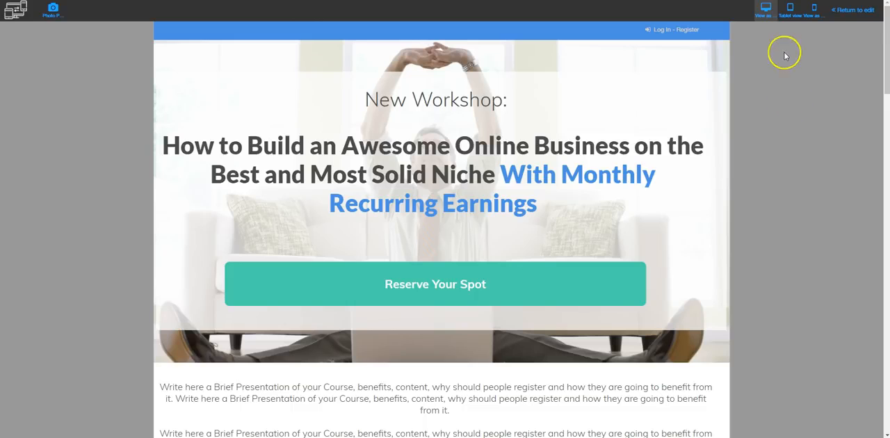
click(789, 13)
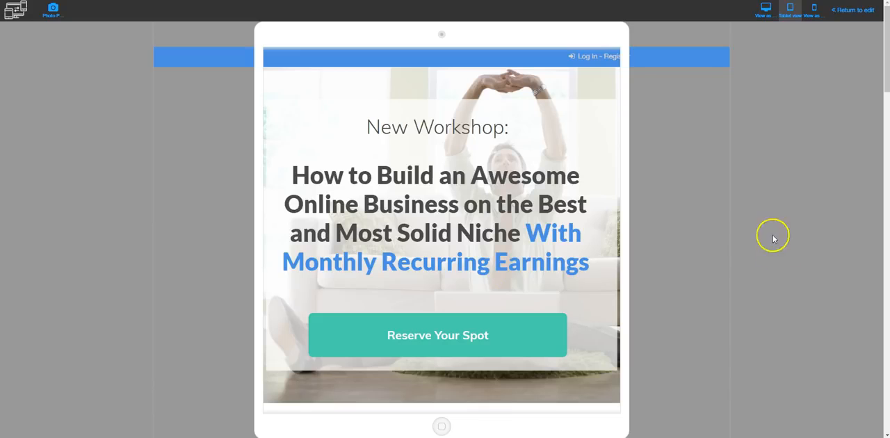
scroll(651, 187, down, 7)
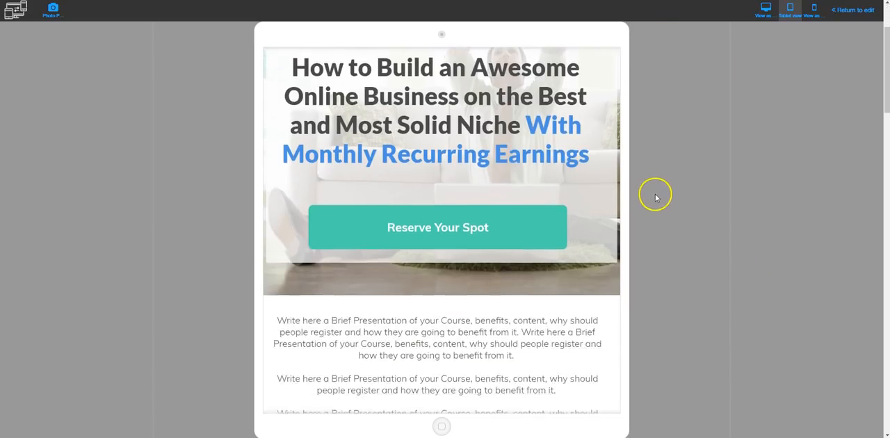
scroll(651, 238, down, 4)
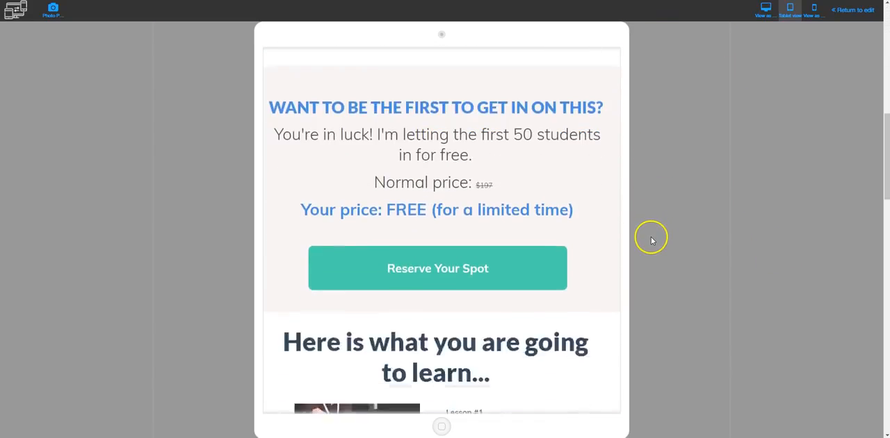
scroll(651, 240, up, 6)
scroll(651, 244, up, 5)
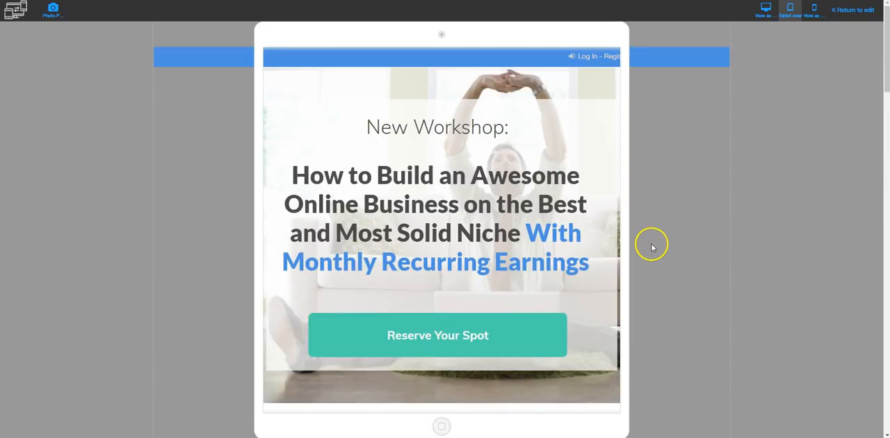
Check the Home page's layout in the mobile preview and return to editing
click(815, 11)
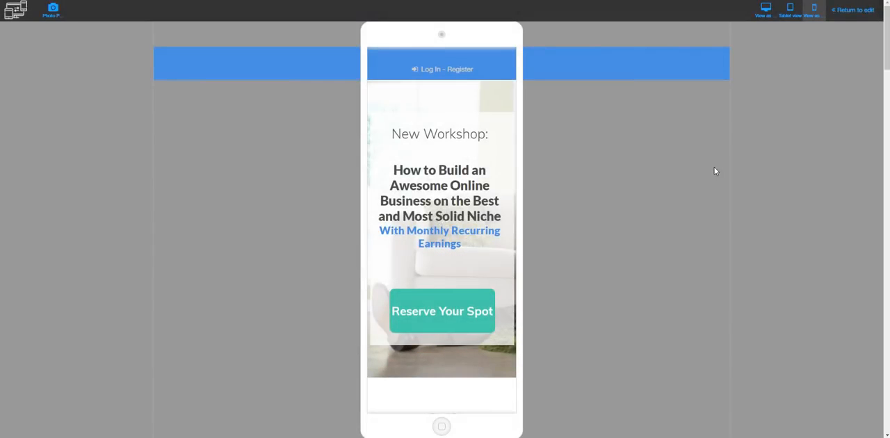
scroll(561, 221, down, 1)
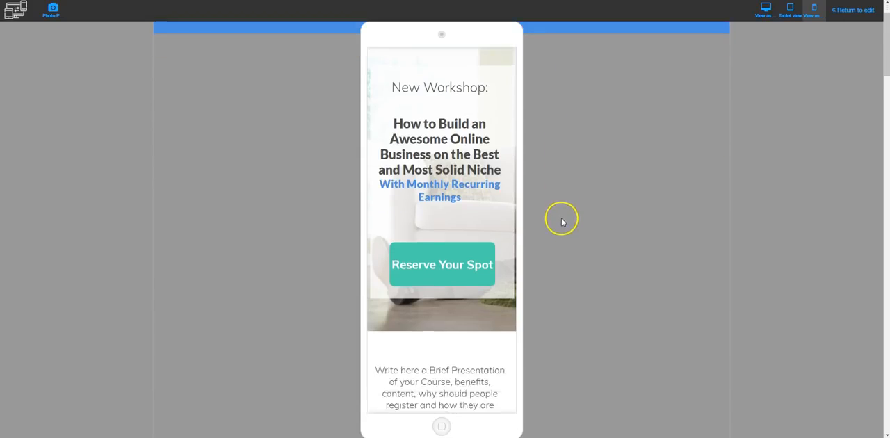
scroll(562, 221, down, 10)
scroll(561, 239, down, 7)
scroll(560, 239, up, 18)
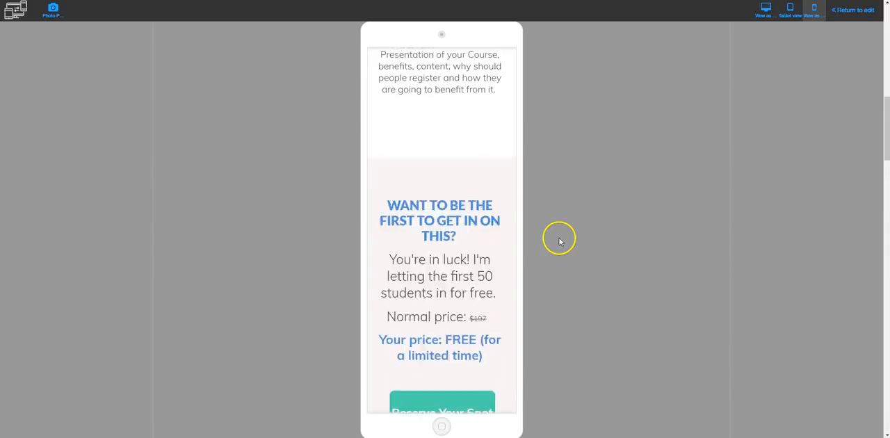
click(853, 11)
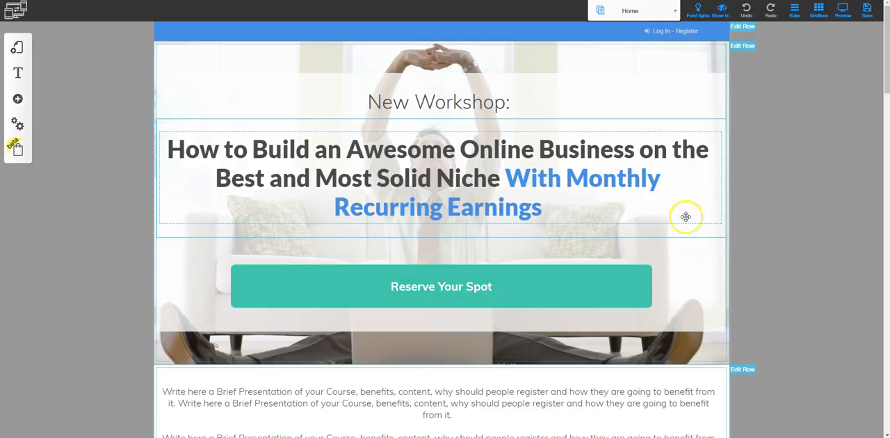
Examine the Home page's sections down to the lessons and browse the ready-made row templates that can be added
scroll(760, 229, down, 1)
scroll(760, 229, down, 3)
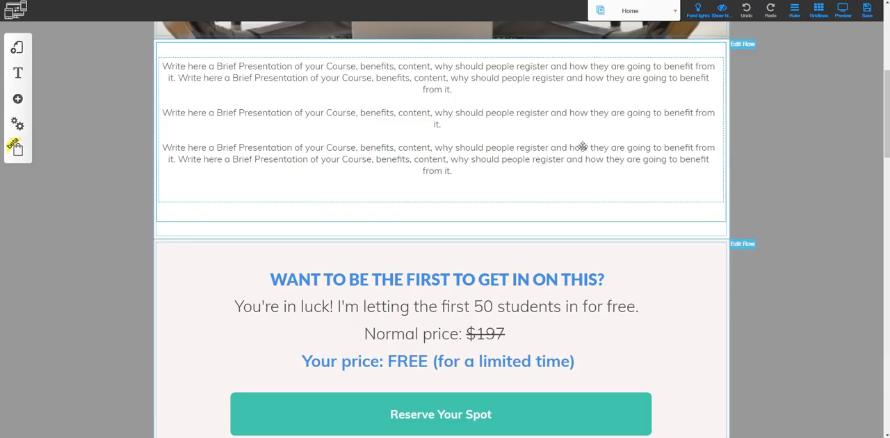
scroll(597, 308, down, 8)
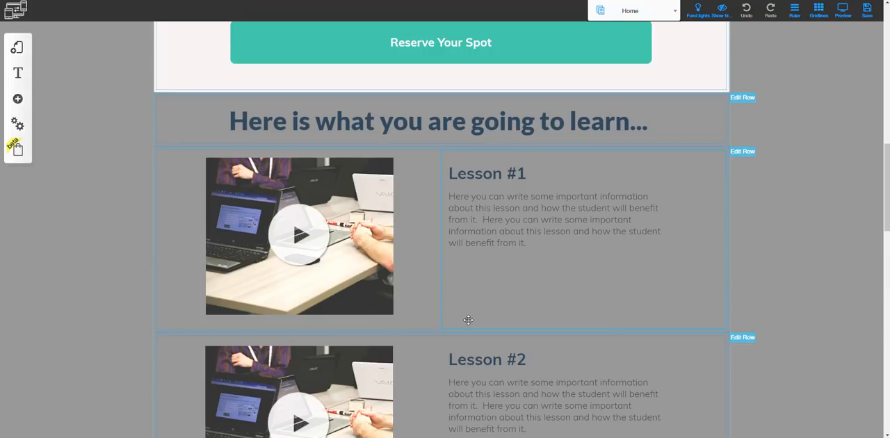
click(17, 98)
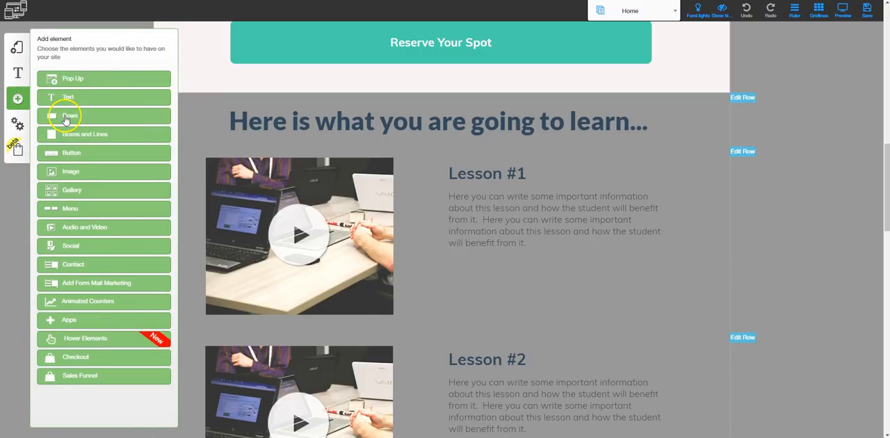
click(69, 122)
scroll(70, 248, down, 5)
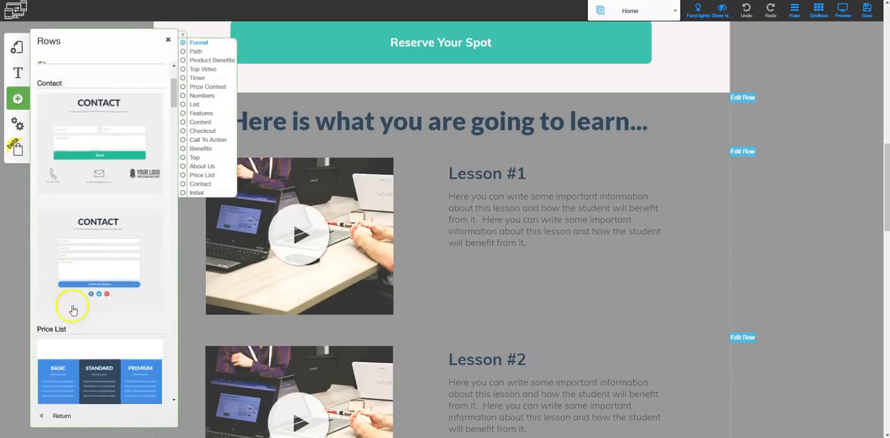
scroll(79, 341, down, 5)
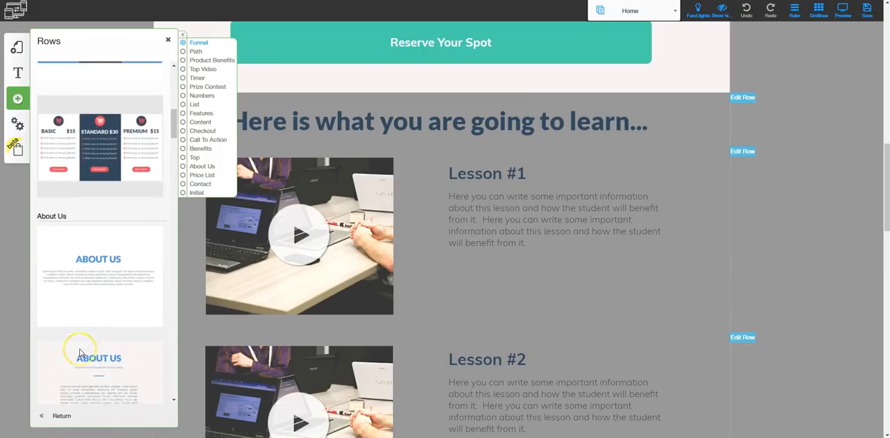
scroll(80, 354, down, 2)
click(73, 249)
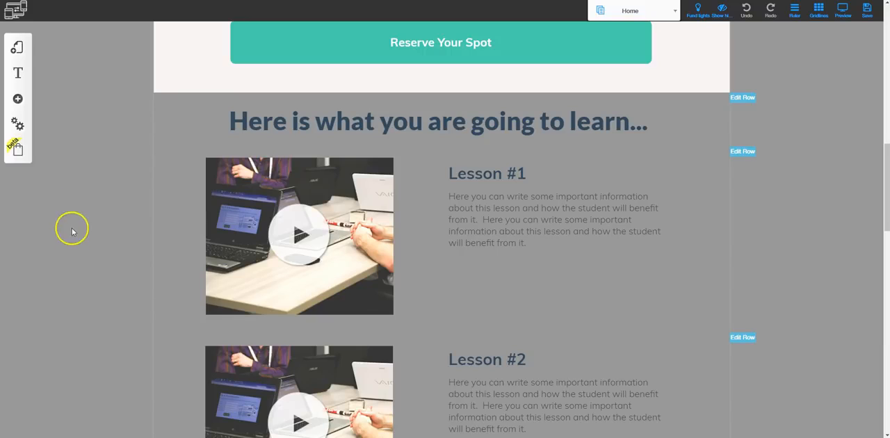
Add a blank page named "blank page" to the Free Course - Responsive #001 layout
click(16, 47)
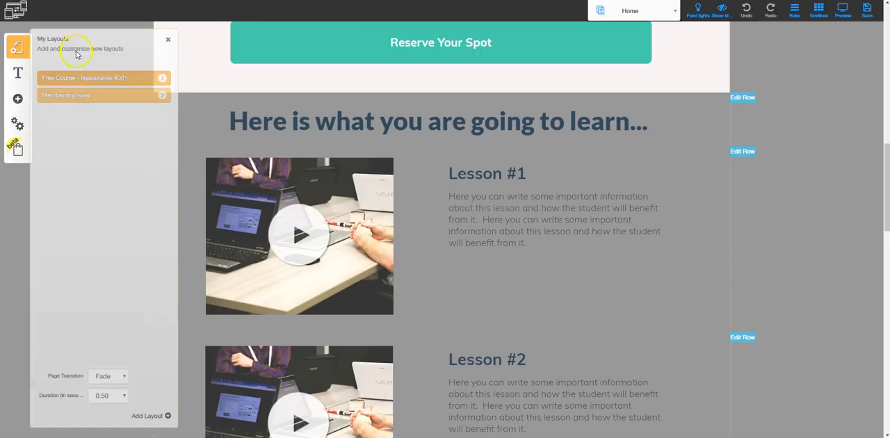
click(162, 80)
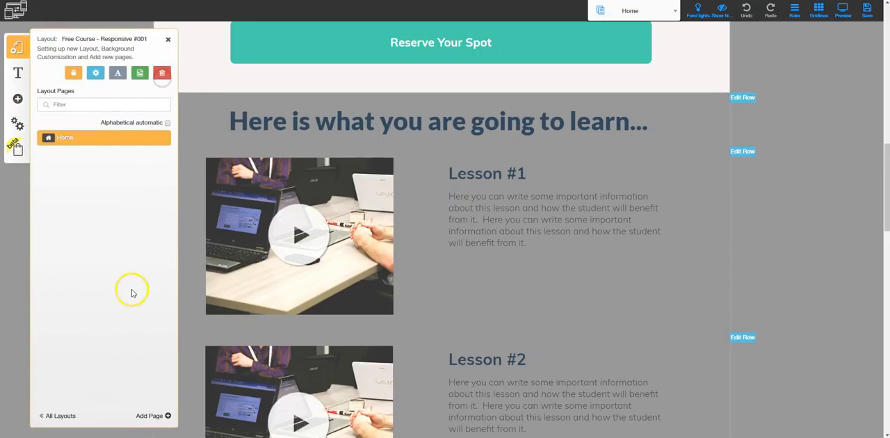
click(151, 416)
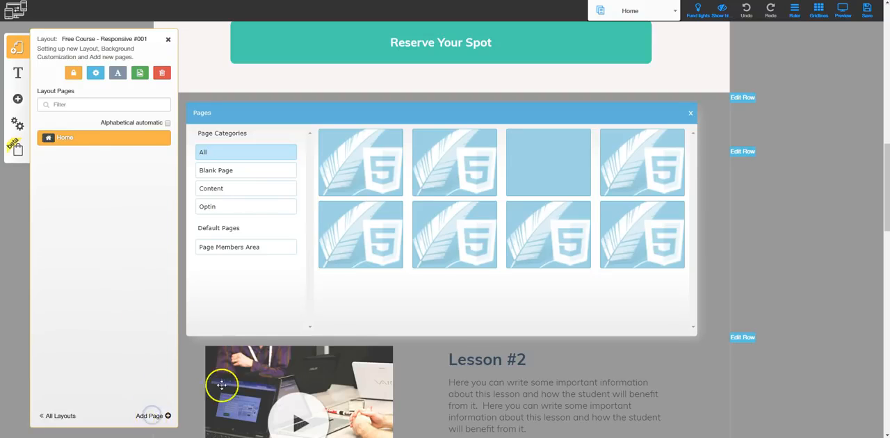
click(225, 173)
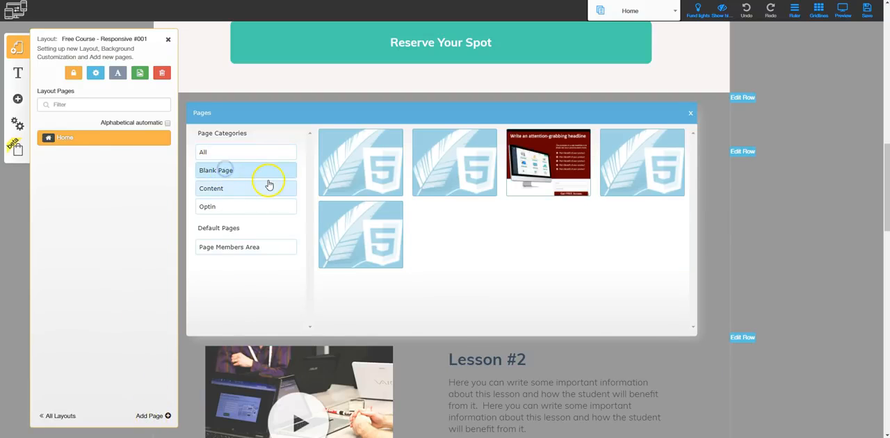
click(328, 191)
text(b)
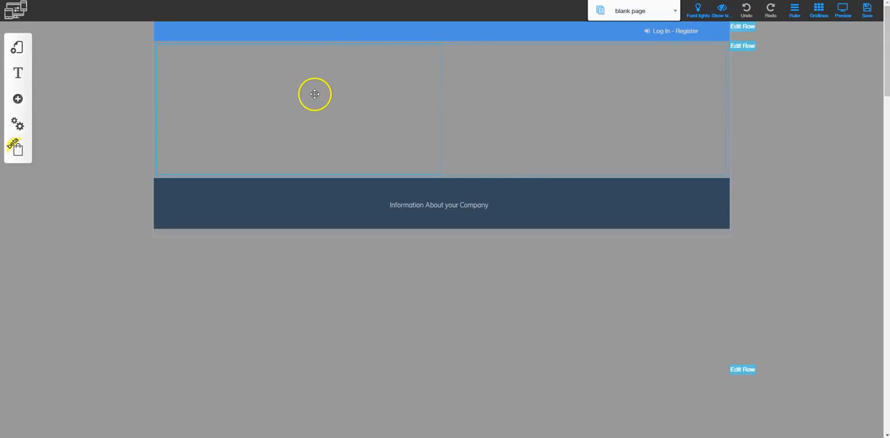
Review the configuration options of the first column in the blank page's empty row
click(314, 94)
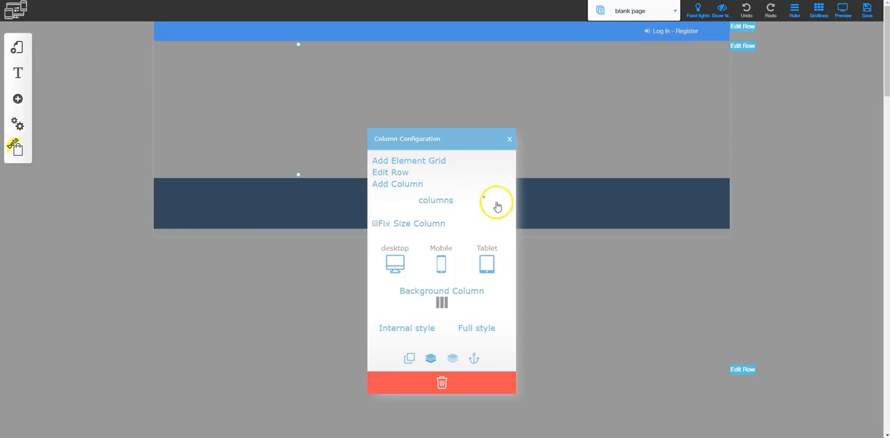
click(419, 184)
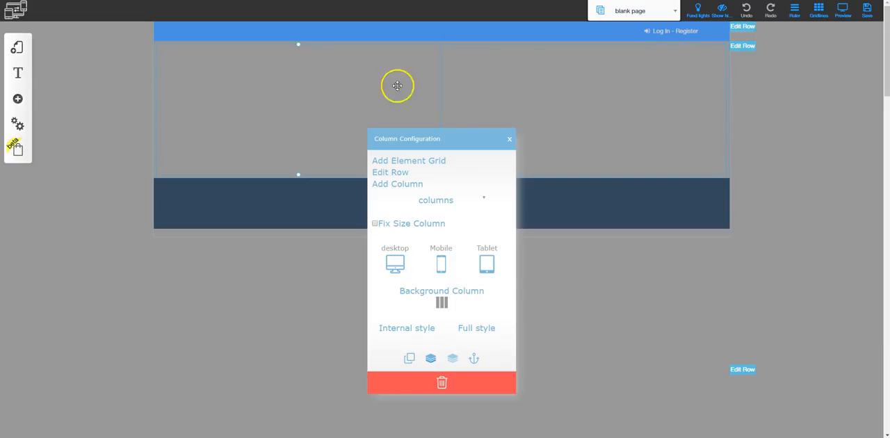
click(508, 139)
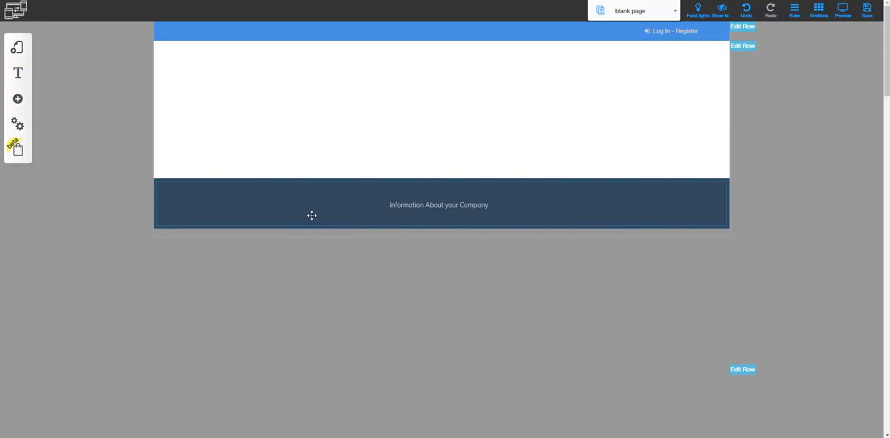
Add three more columns to the blank page's empty row to make five equal columns
click(331, 117)
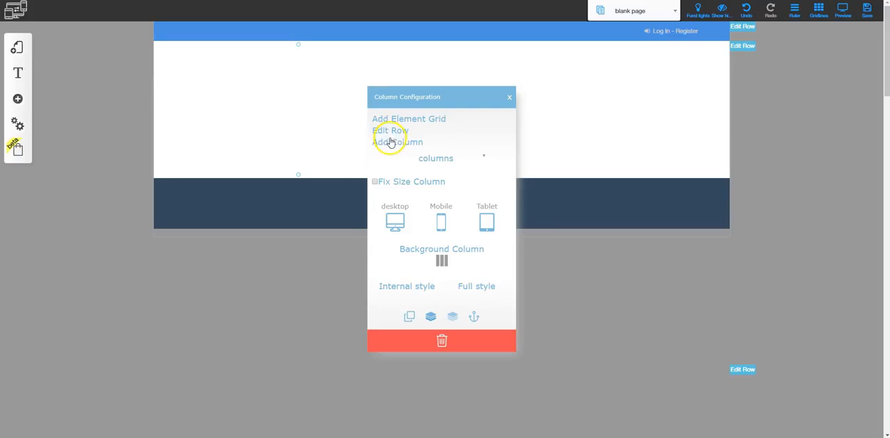
click(390, 142)
click(317, 109)
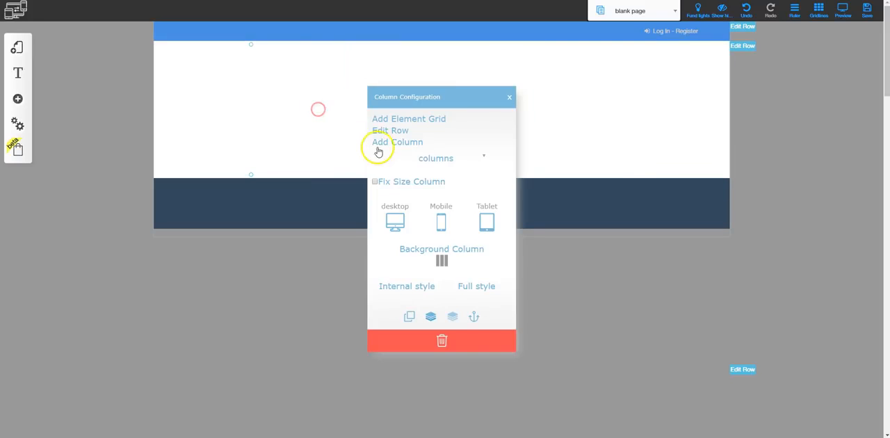
click(392, 141)
click(348, 134)
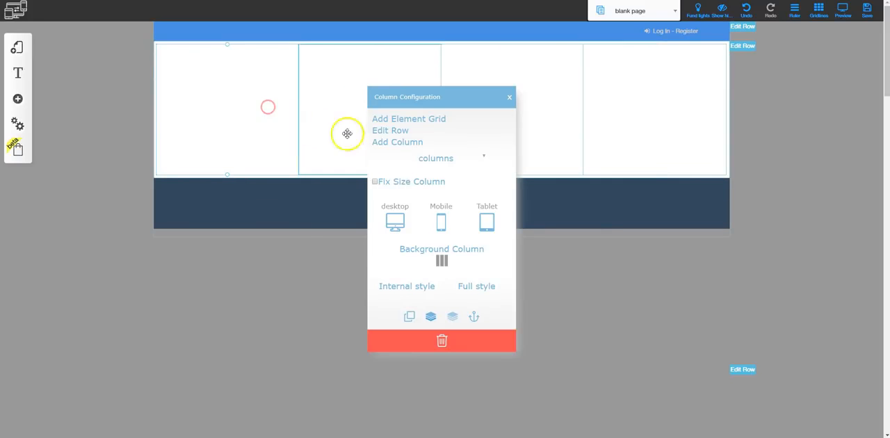
click(391, 142)
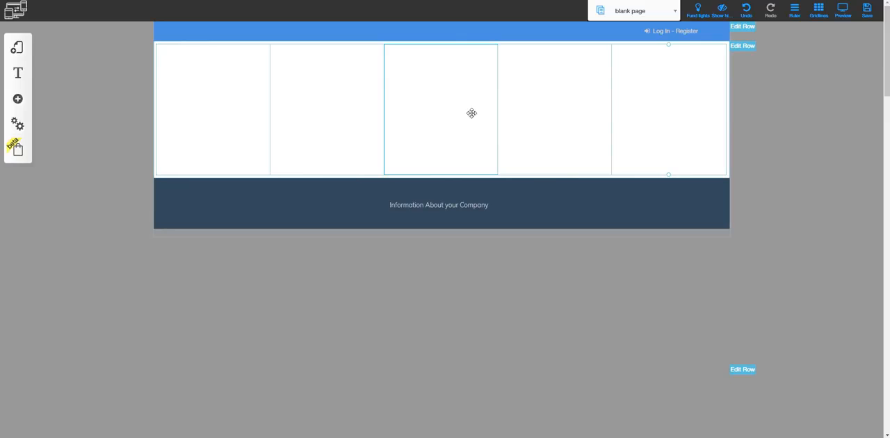
Add a sixth column to the blank page's row and set the column span of the first three columns to 2
click(417, 97)
click(415, 142)
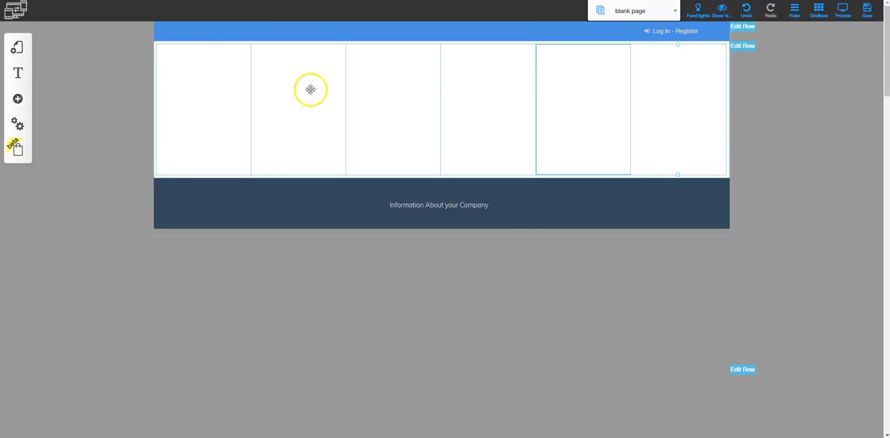
right_click(202, 84)
click(475, 155)
click(471, 169)
right_click(322, 111)
click(468, 157)
click(464, 167)
right_click(409, 73)
click(477, 159)
click(470, 169)
Set the column span of the row's fourth, fifth and sixth columns to 2 each
right_click(512, 67)
click(475, 155)
click(472, 169)
right_click(571, 84)
click(466, 159)
click(465, 169)
right_click(640, 83)
click(467, 160)
click(465, 169)
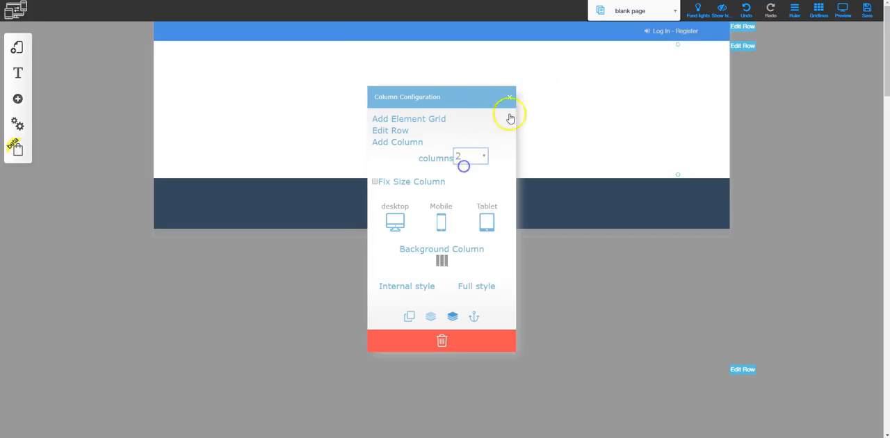
click(509, 96)
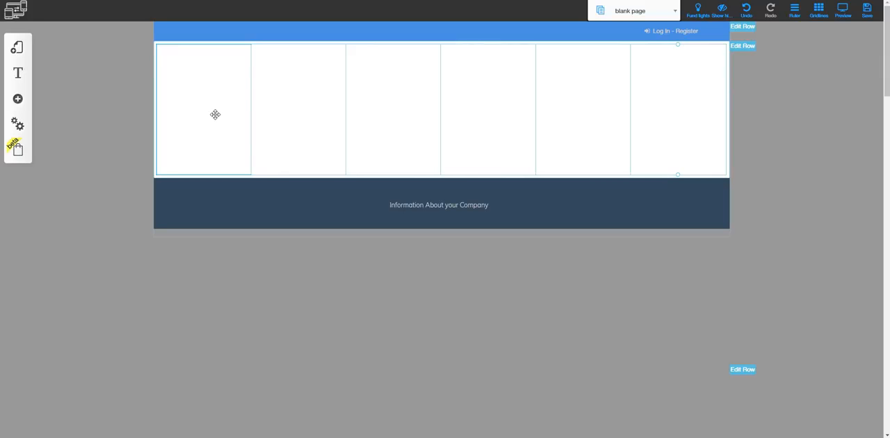
Set the column span of the row's sixth column to 3
drag(214, 114, 677, 92)
right_click(675, 90)
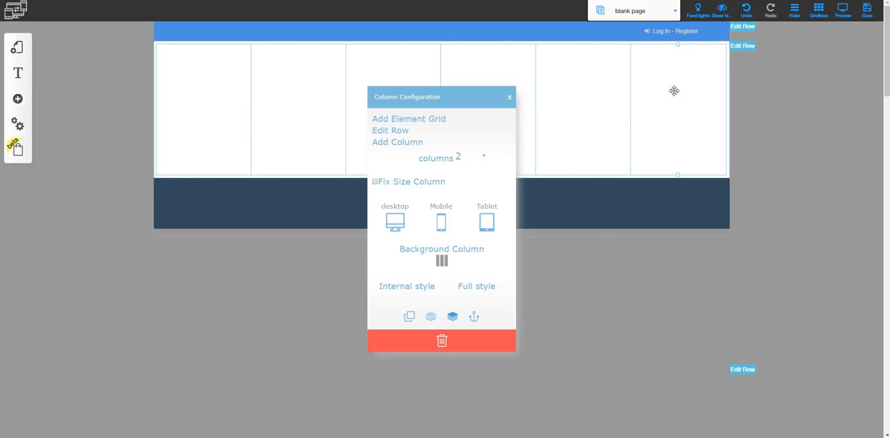
click(481, 157)
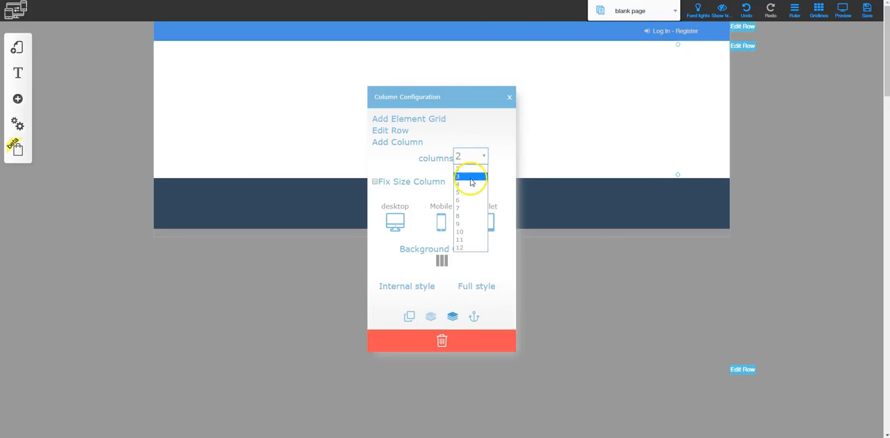
click(471, 177)
click(509, 96)
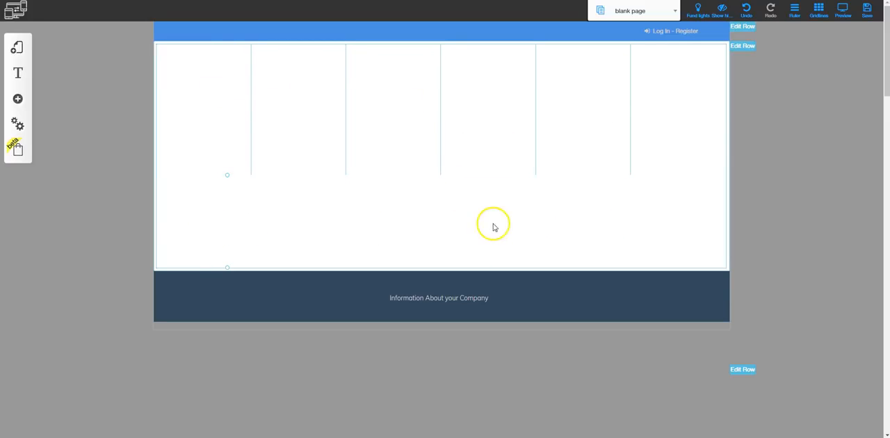
Widen the wrapped sixth column to the full row by setting its column span to 12
click(223, 216)
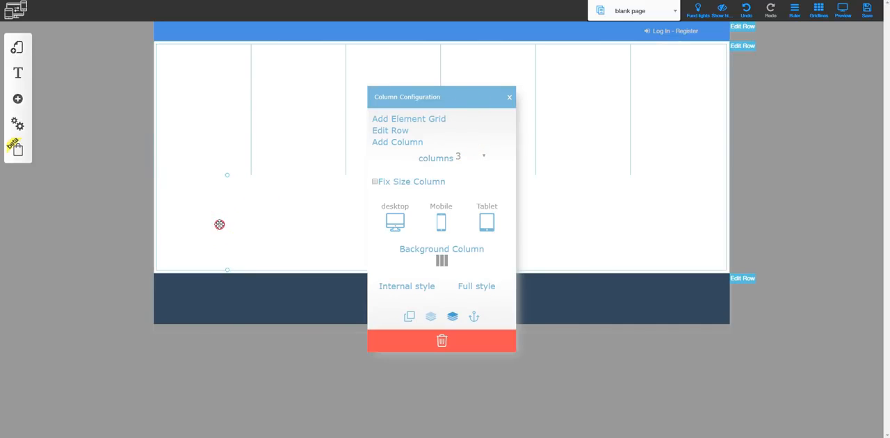
click(484, 159)
click(469, 248)
click(579, 228)
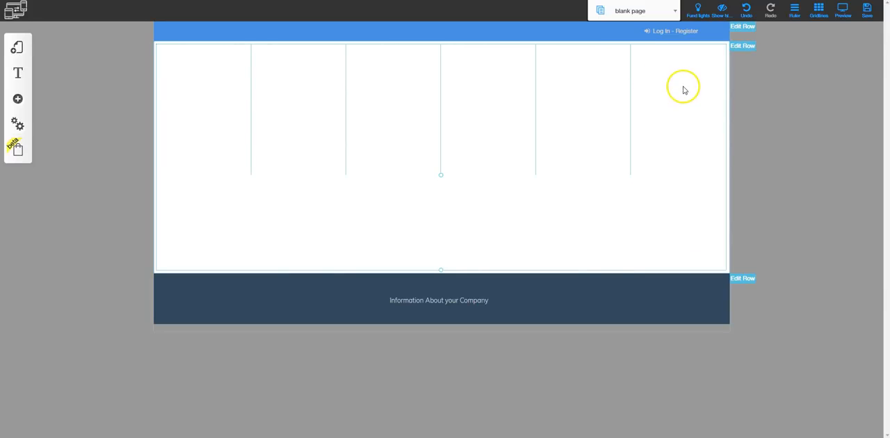
Set the column span of the row's fifth column to 4
click(587, 85)
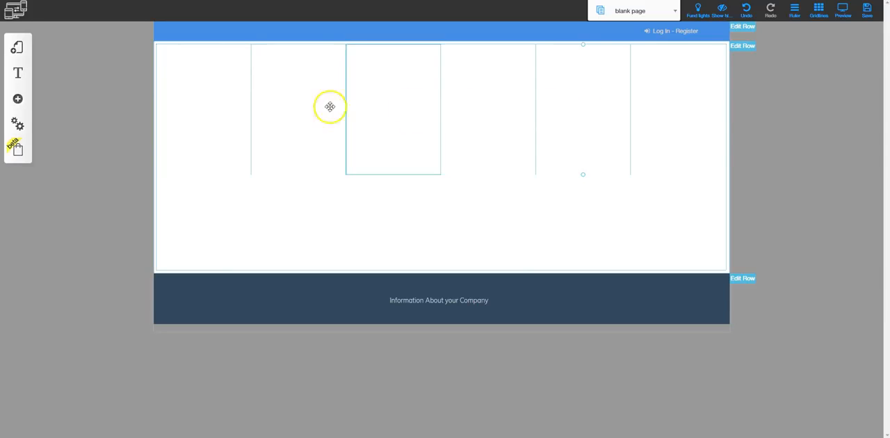
click(580, 102)
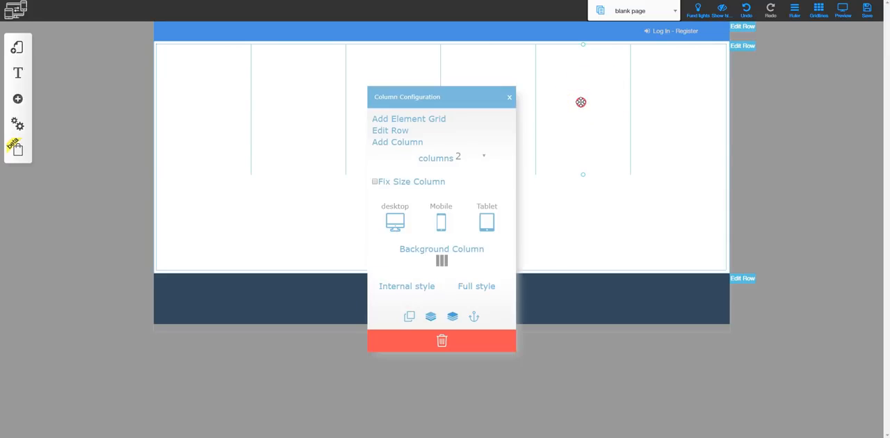
click(477, 155)
click(469, 185)
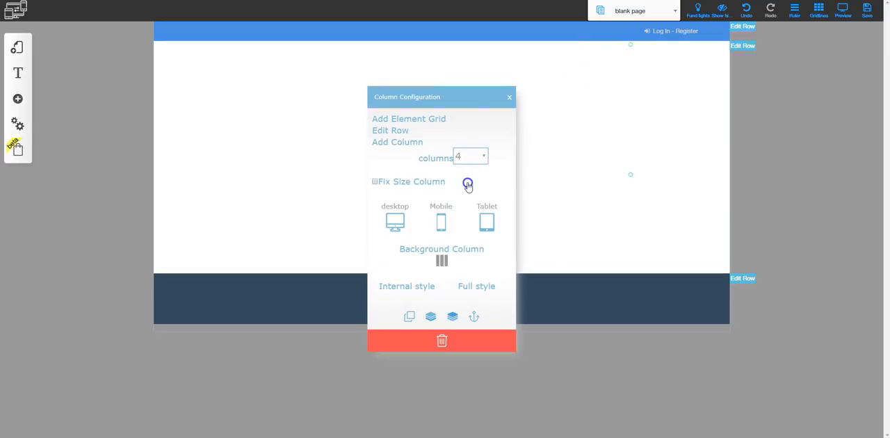
click(645, 120)
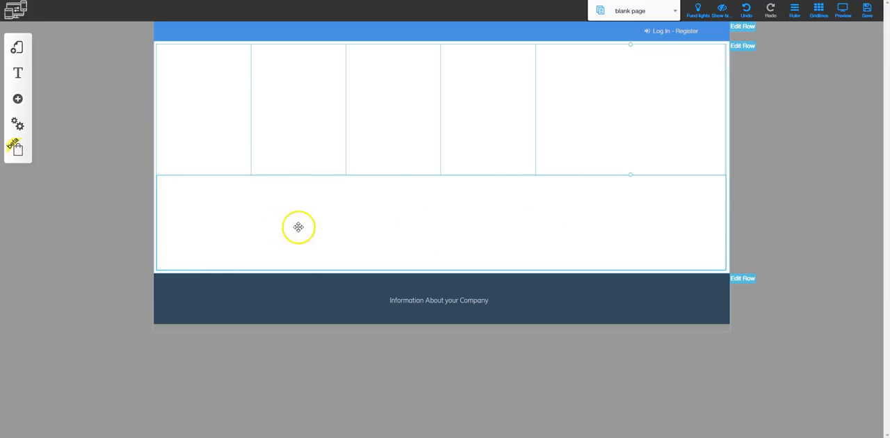
click(553, 225)
drag(553, 225, 492, 229)
drag(491, 228, 220, 88)
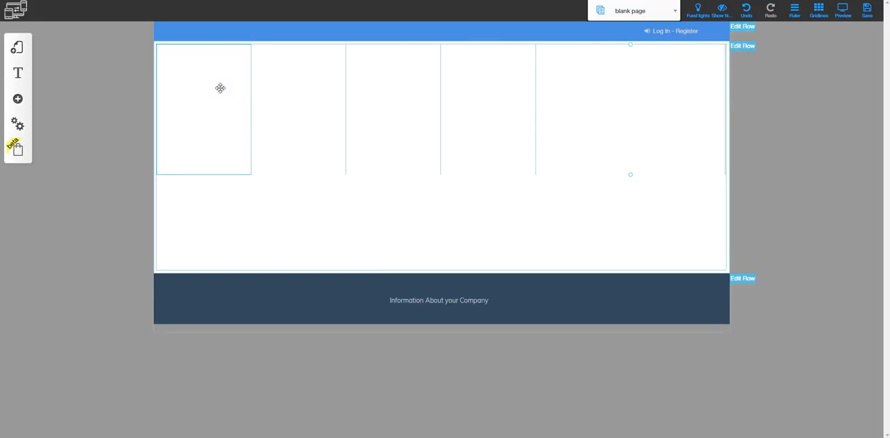
Hide the row's first column on mobile and tablet, keeping it enabled for desktop
click(213, 88)
drag(212, 87, 349, 149)
click(440, 221)
click(477, 223)
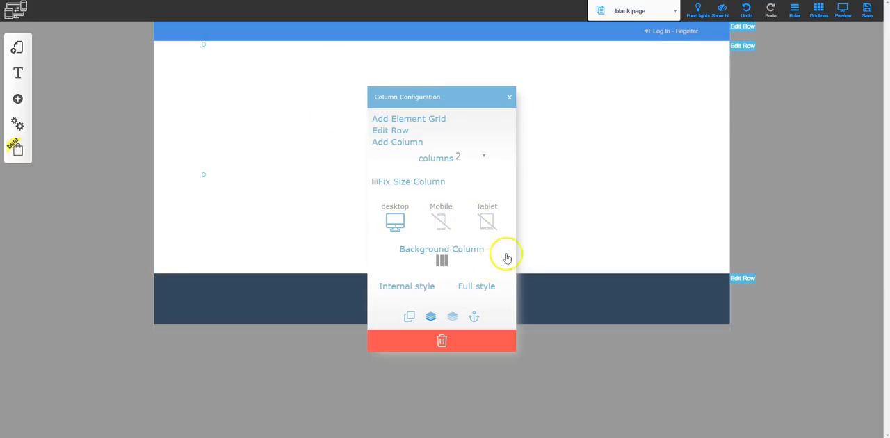
click(574, 177)
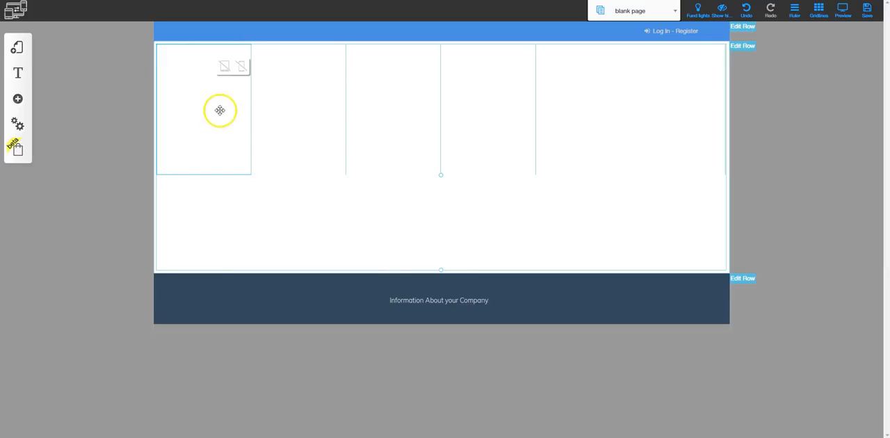
Add the plain white About Us row template with heading and paragraph to the blank page
click(28, 104)
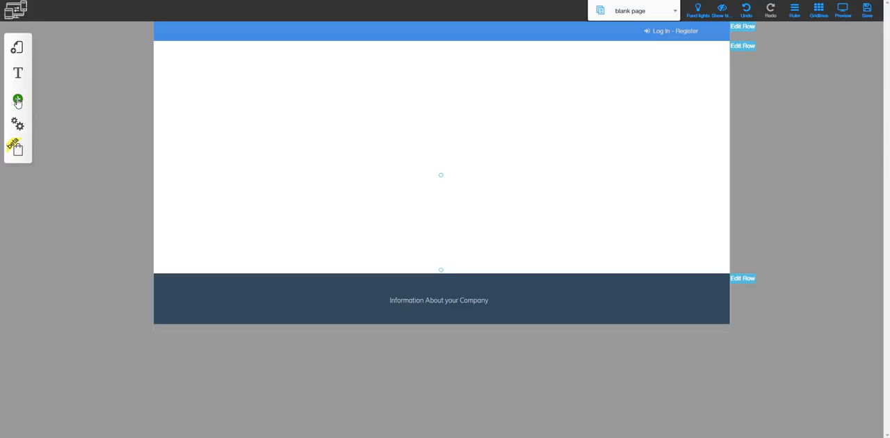
click(18, 101)
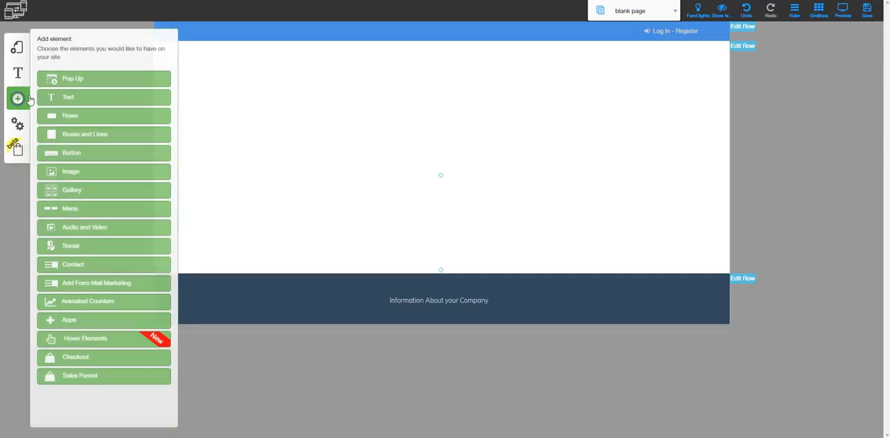
click(76, 117)
scroll(77, 271, down, 5)
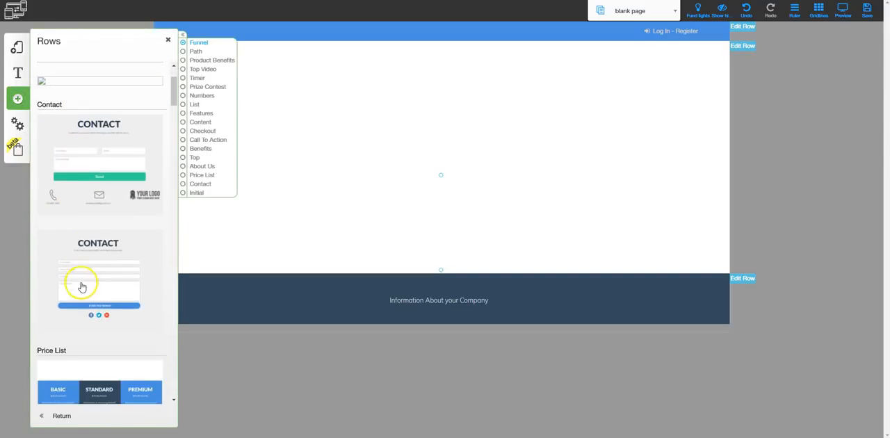
scroll(82, 295, down, 4)
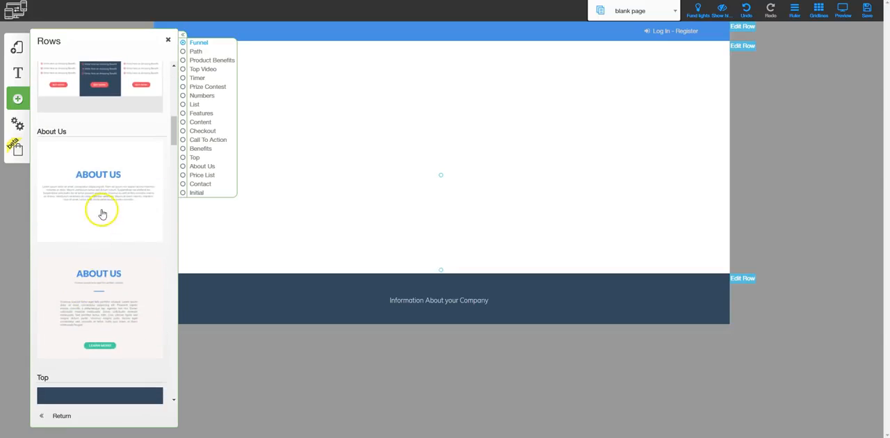
click(98, 174)
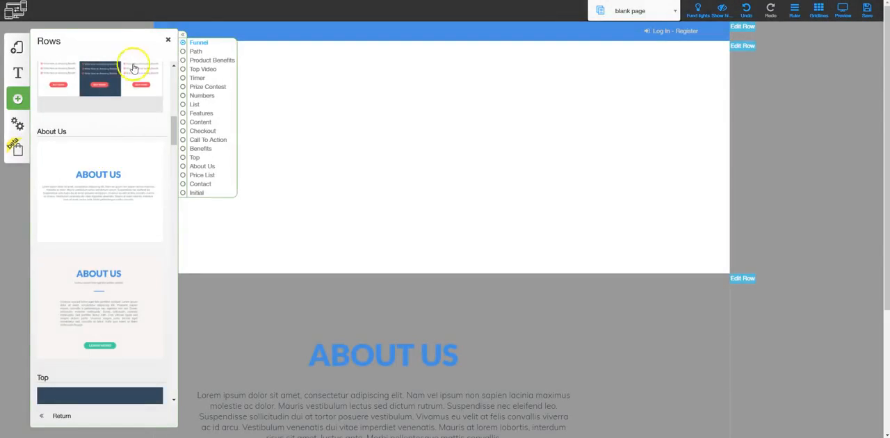
click(168, 40)
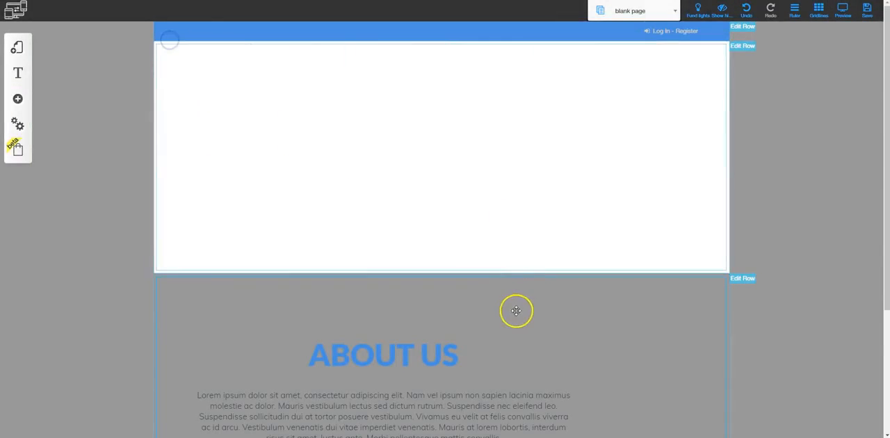
Move the About Us heading and its paragraph to the right, toward the middle of their row
scroll(516, 310, down, 2)
drag(407, 206, 463, 199)
drag(411, 272, 482, 269)
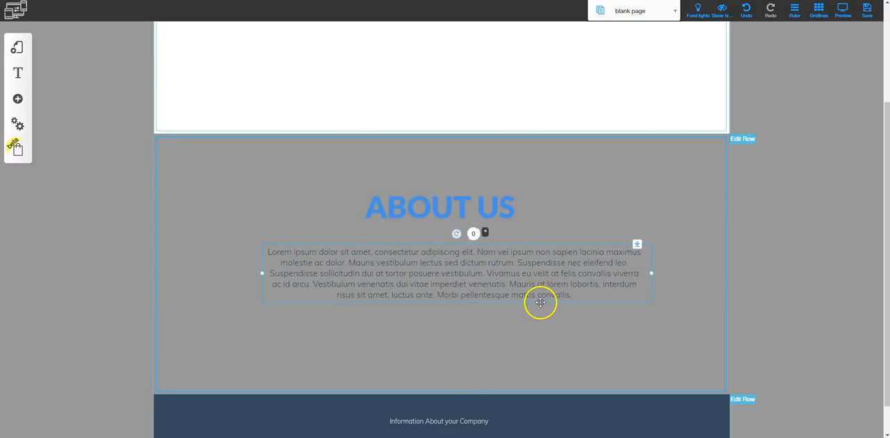
Move the About Us row above the row with the empty columns
click(742, 140)
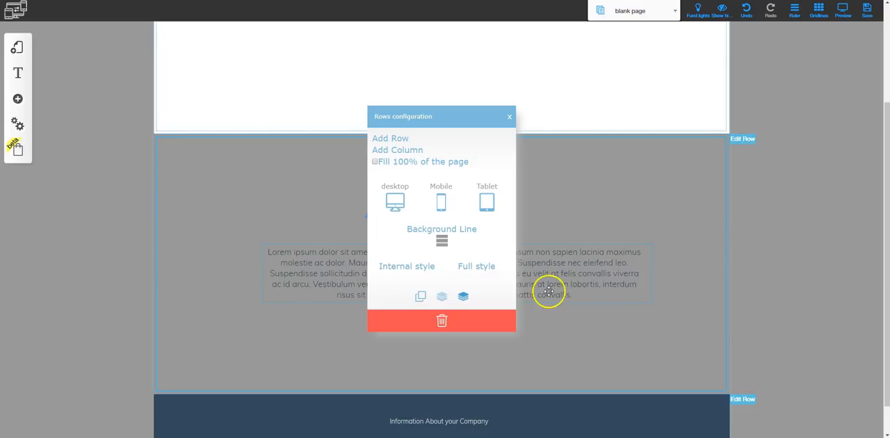
click(463, 295)
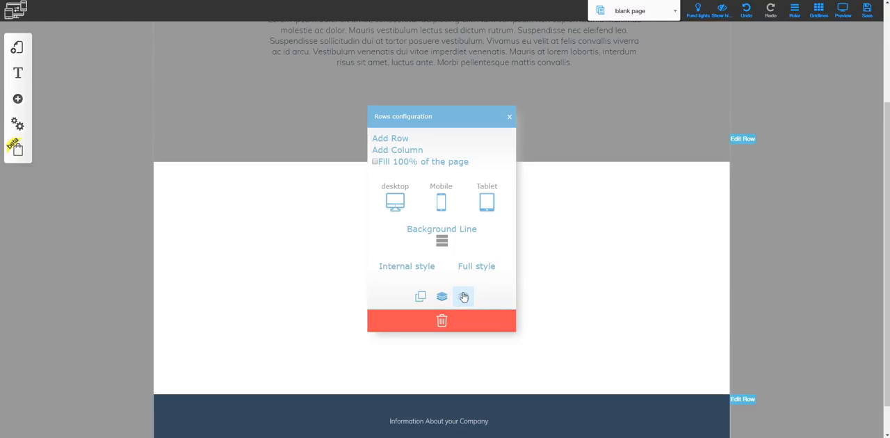
click(509, 116)
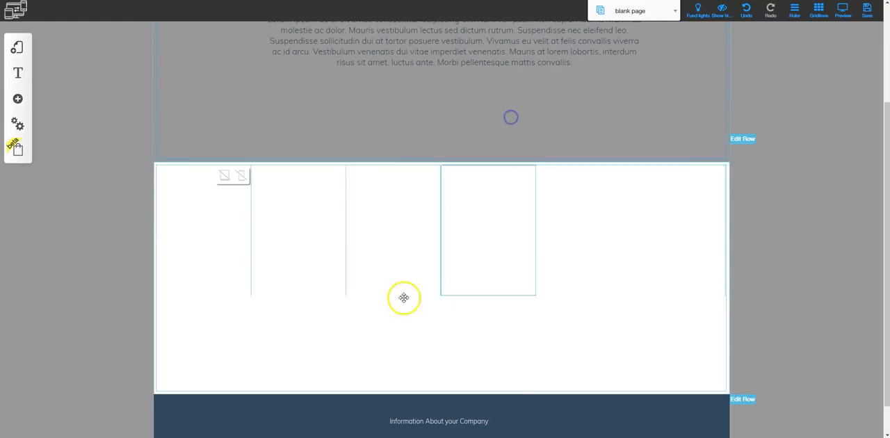
Move the About Us row back below the row with the empty columns
scroll(566, 268, up, 2)
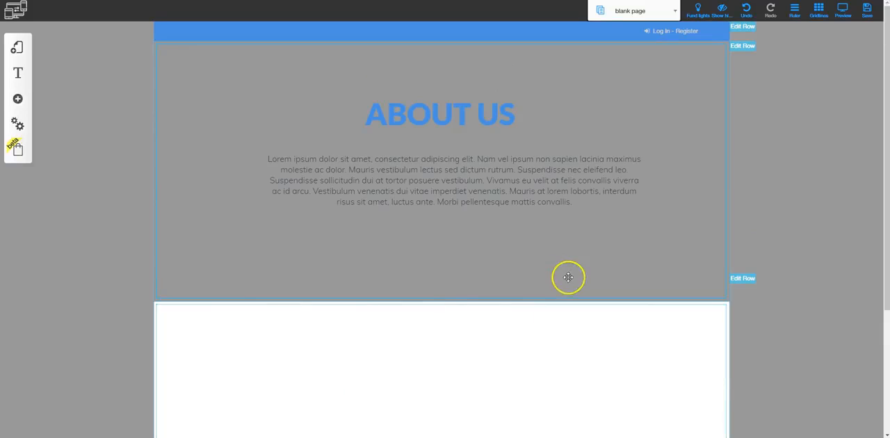
click(741, 46)
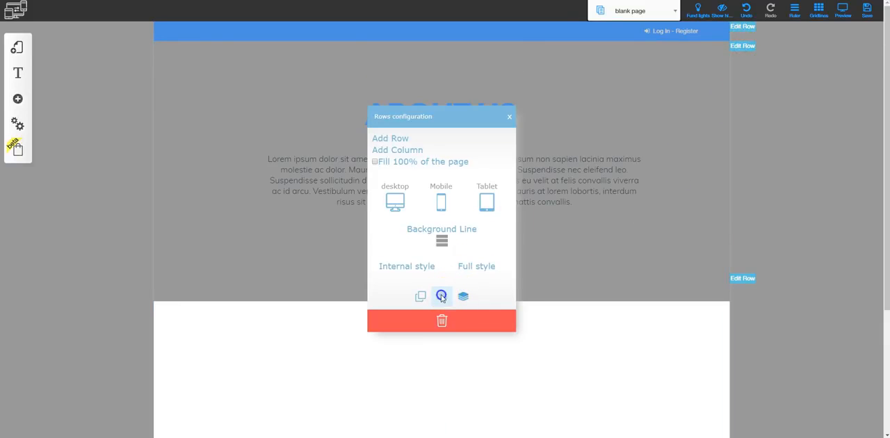
click(743, 45)
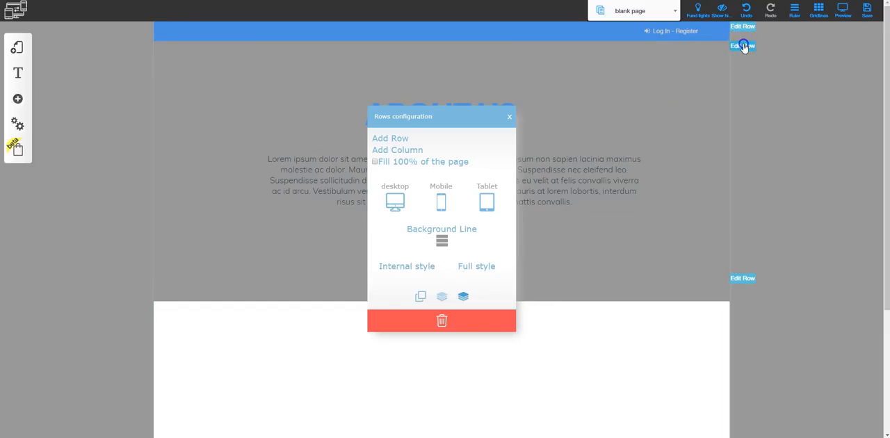
click(510, 117)
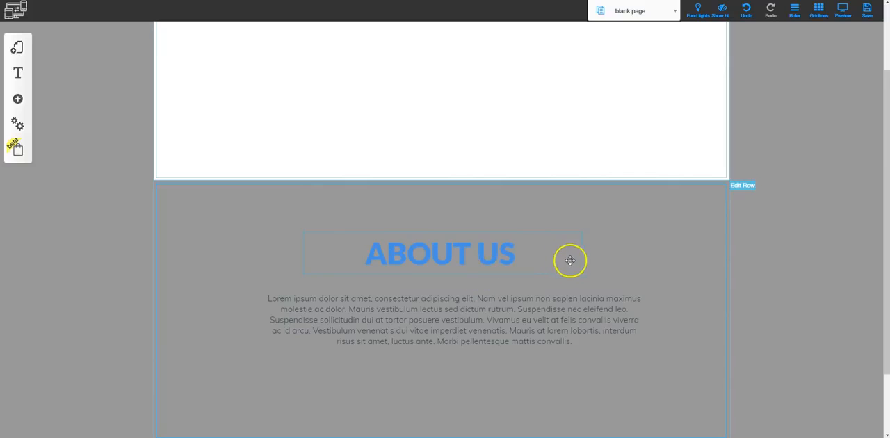
Switch from the blank page to the Home page for editing
scroll(576, 275, up, 2)
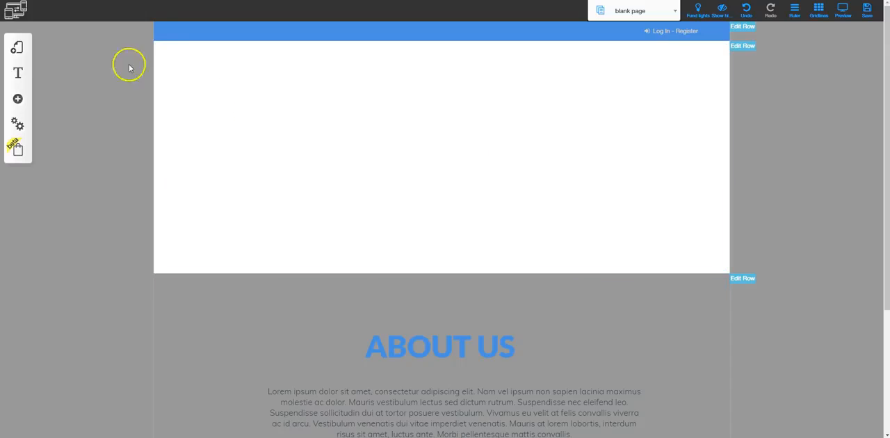
click(16, 50)
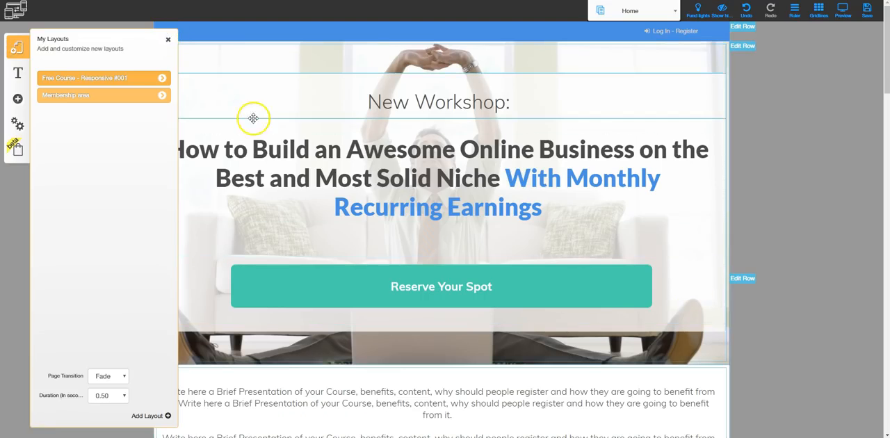
click(167, 40)
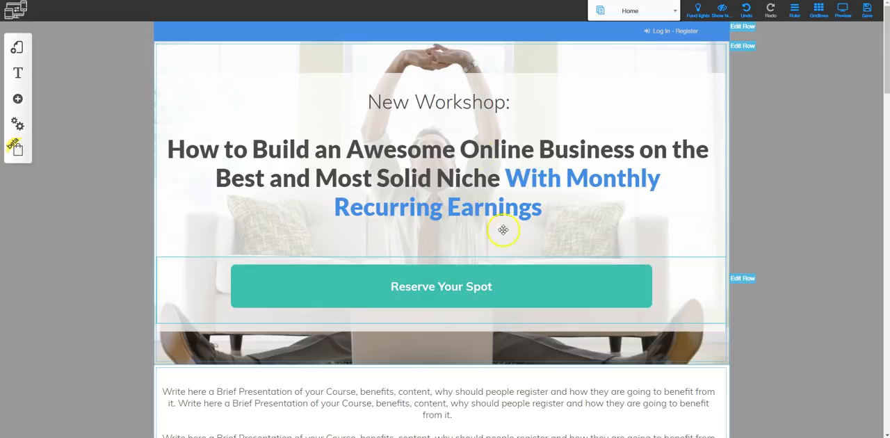
Open the text options of the "New Workshop:" heading and main headline, moving the heading slightly right and up and the headline slightly right
click(465, 105)
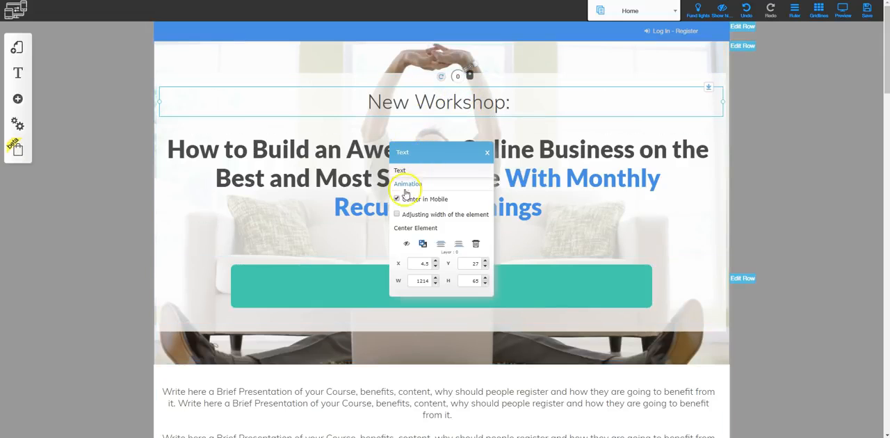
drag(440, 101, 466, 94)
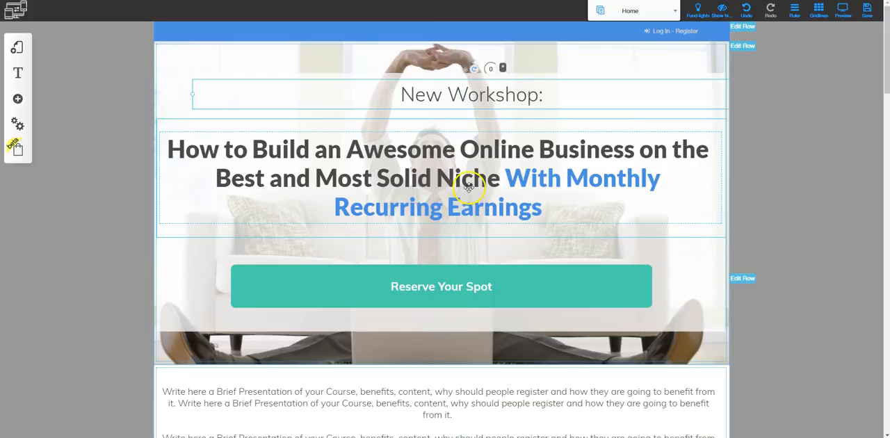
scroll(464, 132, down, 1)
click(463, 132)
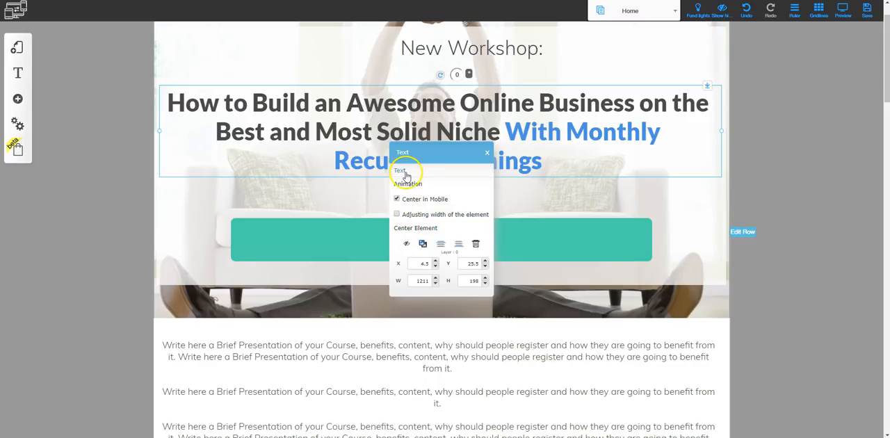
mouse_move(469, 121)
mouse_down()
mouse_move(515, 119)
mouse_move(475, 141)
mouse_move(485, 109)
mouse_move(513, 119)
mouse_move(482, 113)
mouse_move(473, 121)
mouse_up()
Move the "Reserve Your Spot" button slightly right and down, and open its configuration options
mouse_move(448, 197)
mouse_down()
mouse_move(490, 194)
mouse_move(461, 200)
mouse_up()
click(463, 200)
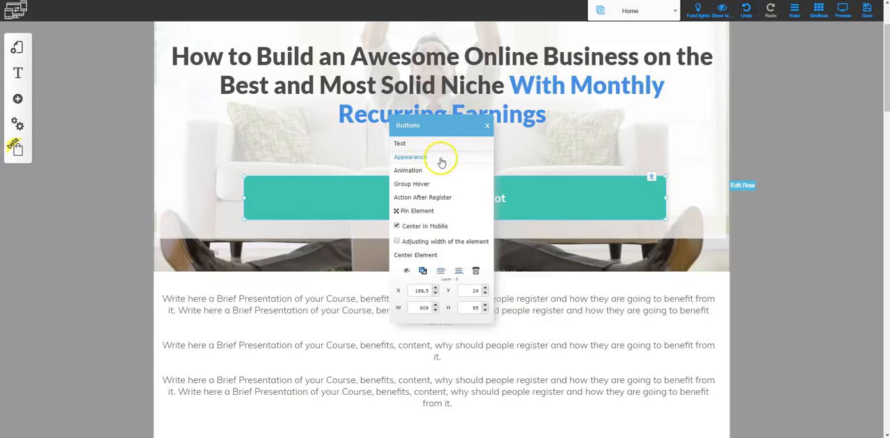
Close the button options, open the hero image row's configuration, and toggle its mobile and tablet visibility off and back on
click(486, 125)
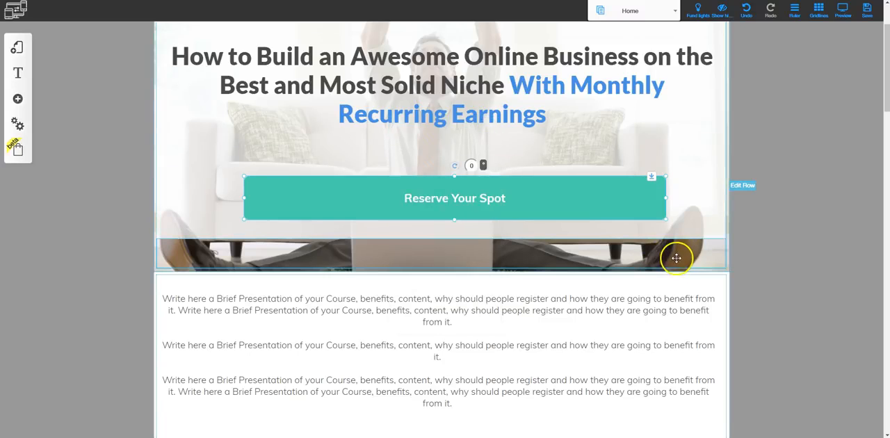
scroll(667, 259, up, 3)
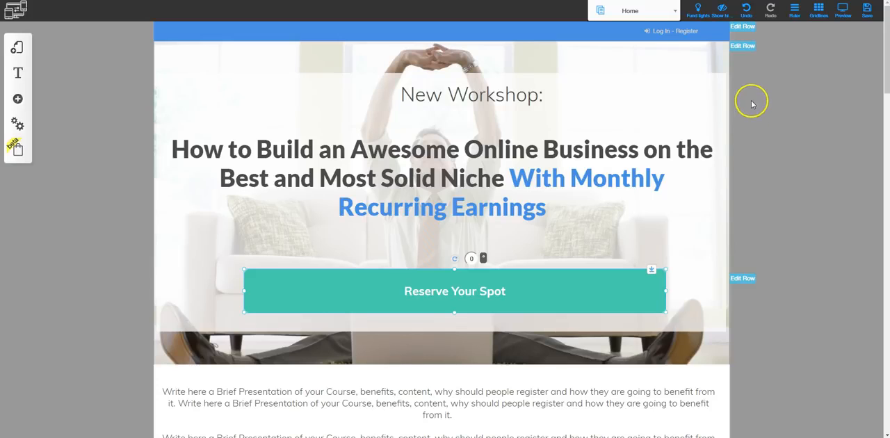
click(742, 46)
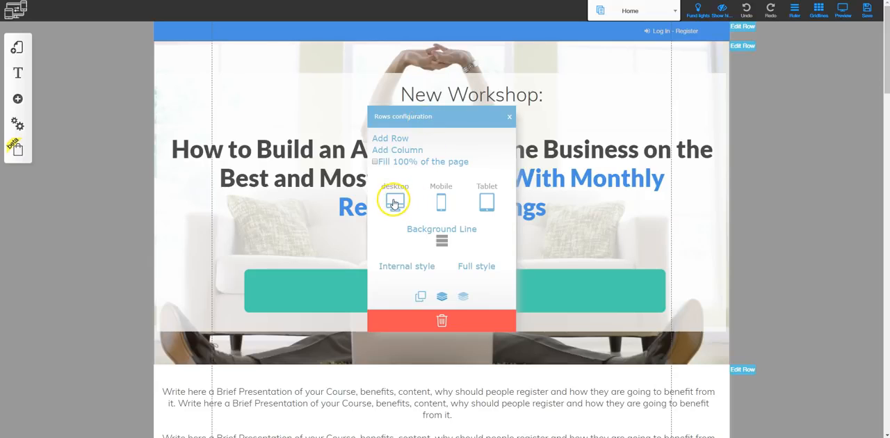
click(441, 200)
click(487, 198)
click(486, 198)
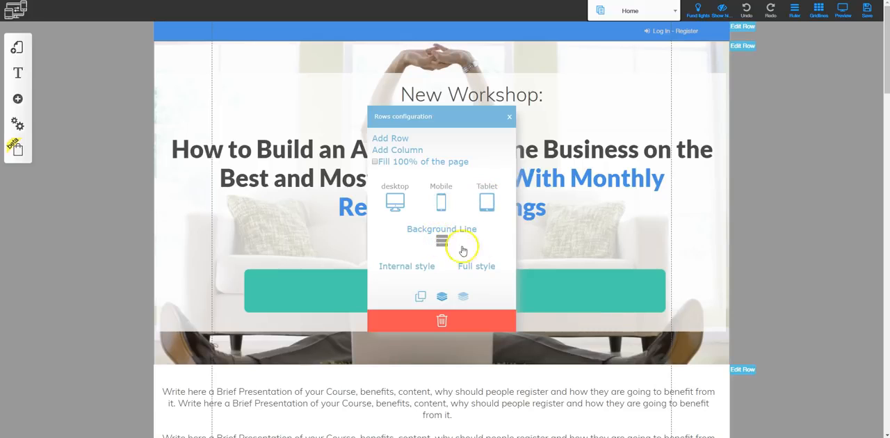
Review the hero row's background settings, including the video, image, color, texture and clear style options, and close them without changes
click(440, 240)
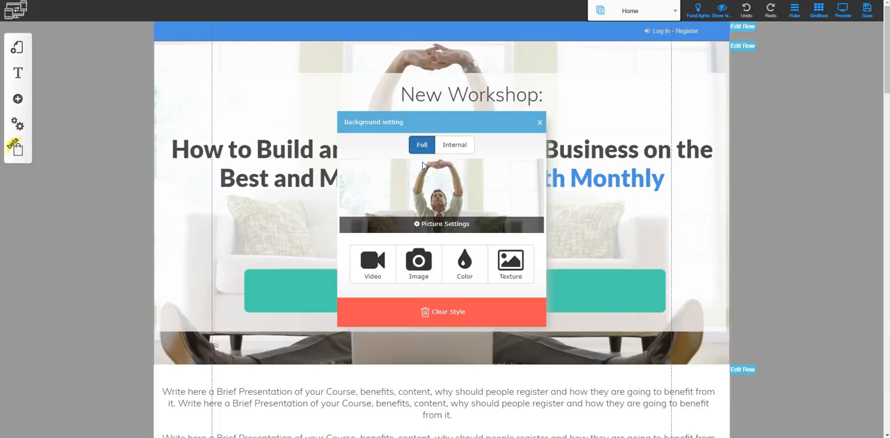
click(368, 261)
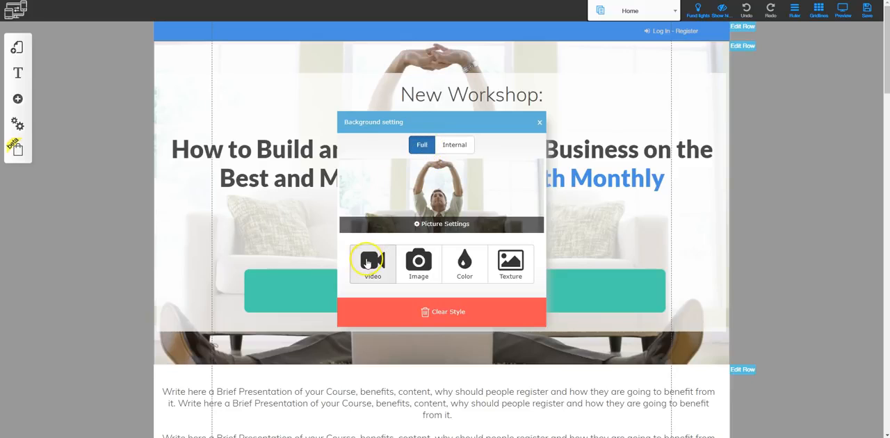
click(419, 270)
click(378, 265)
click(463, 264)
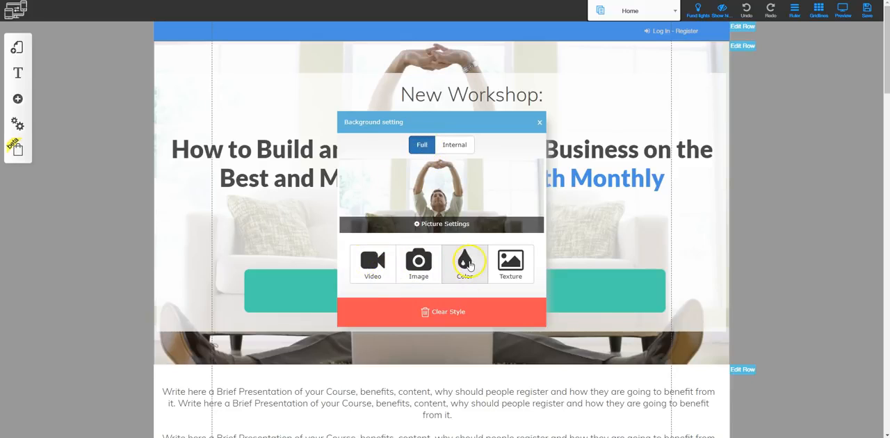
click(510, 268)
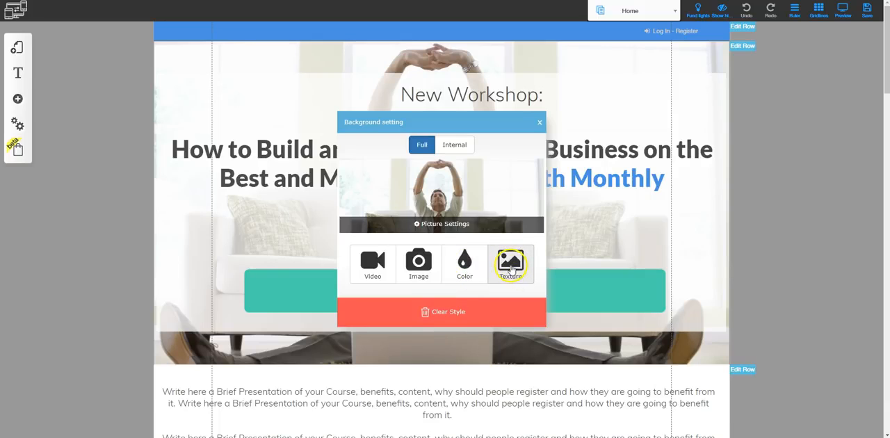
click(363, 269)
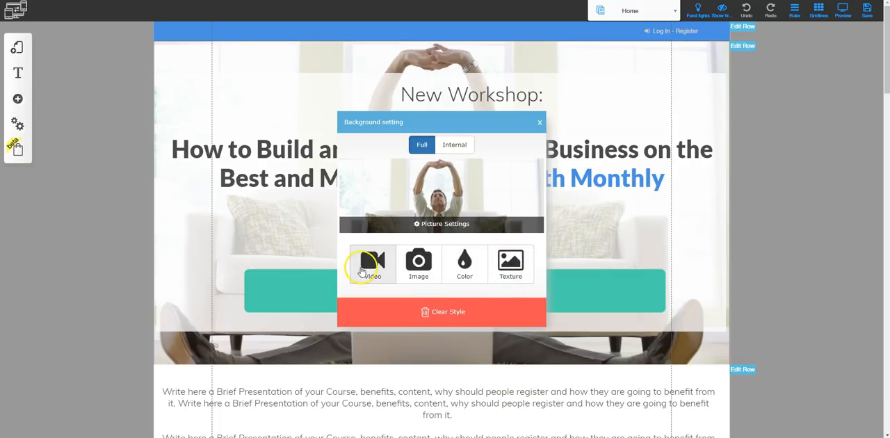
click(456, 311)
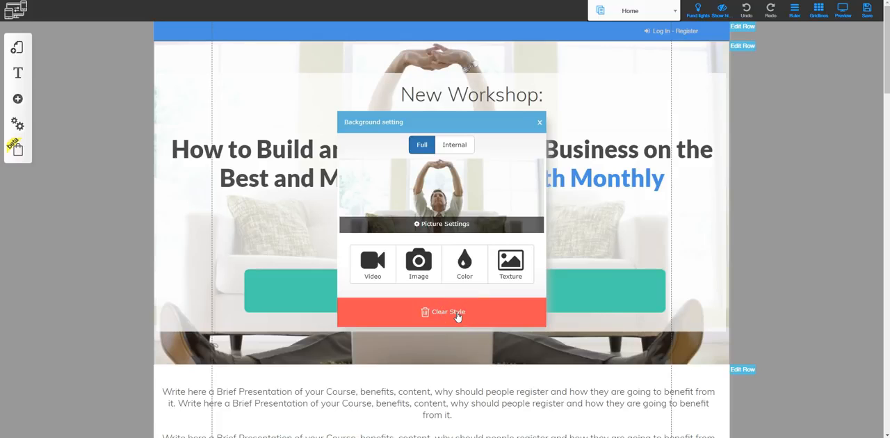
click(540, 123)
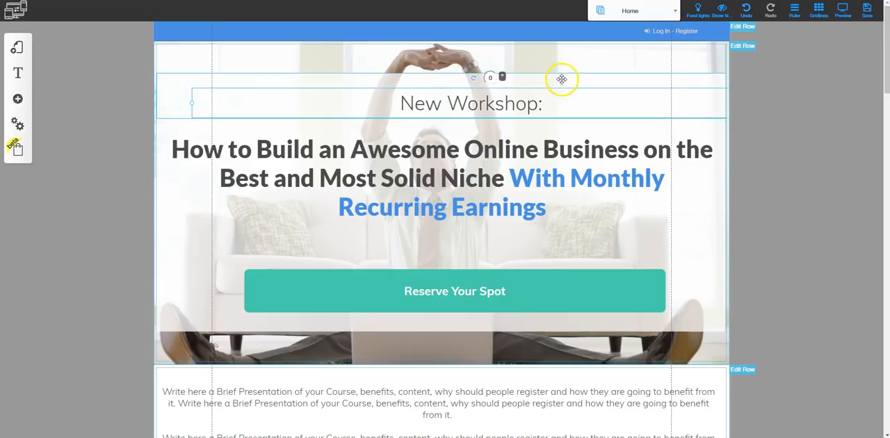
Review the configuration options of the column containing the "New Workshop:" heading, including layering and anchor, and close them
click(559, 80)
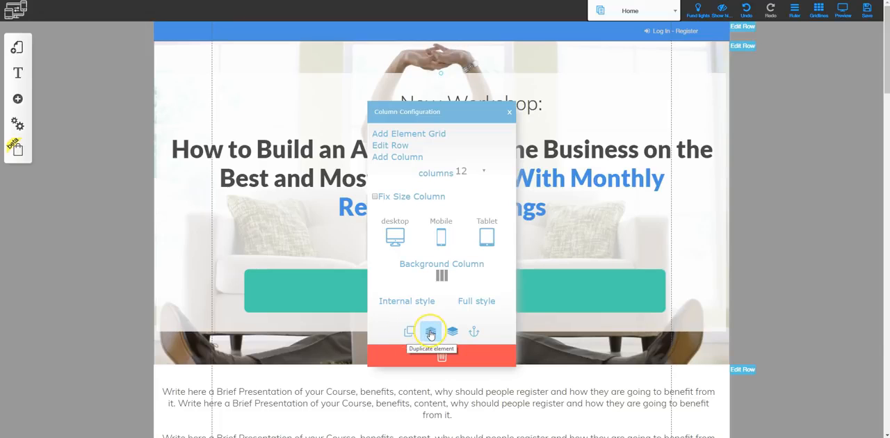
click(473, 331)
click(535, 211)
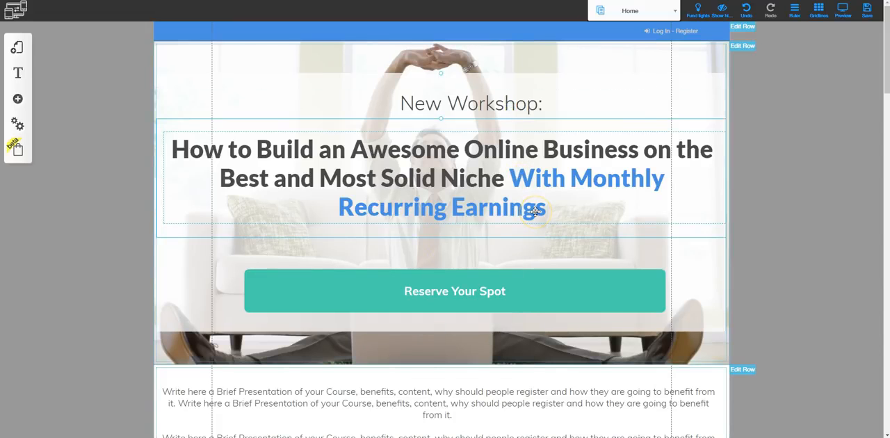
Narrow the live page's browser window to about two thirds of its width and examine how the hero, offer and lesson sections adapt
click(21, 44)
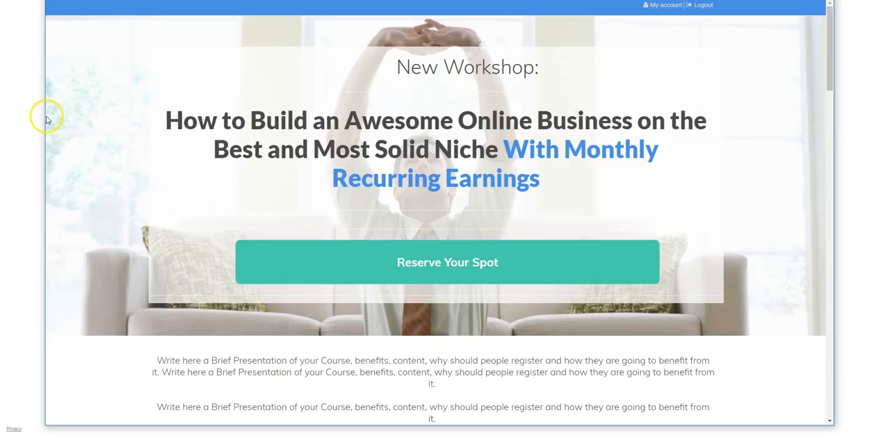
drag(43, 119, 276, 160)
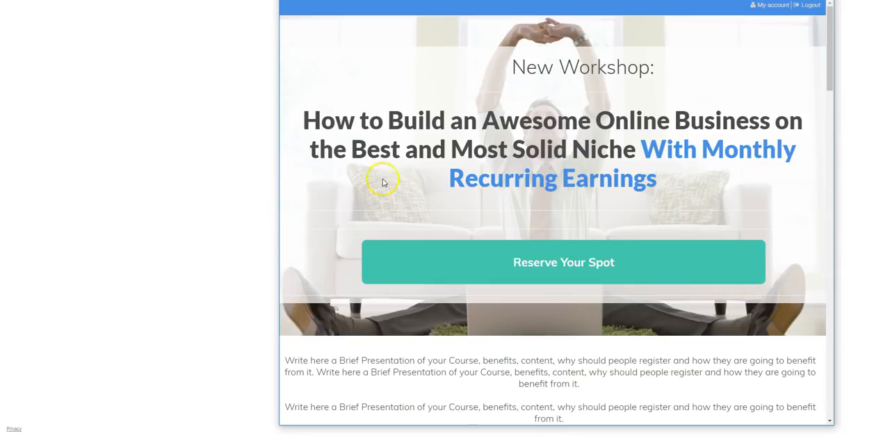
scroll(473, 243, down, 2)
scroll(480, 264, down, 7)
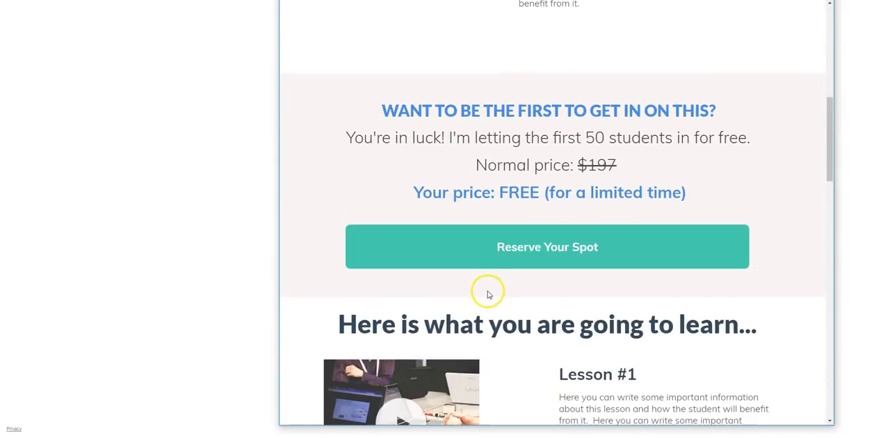
scroll(473, 184, up, 2)
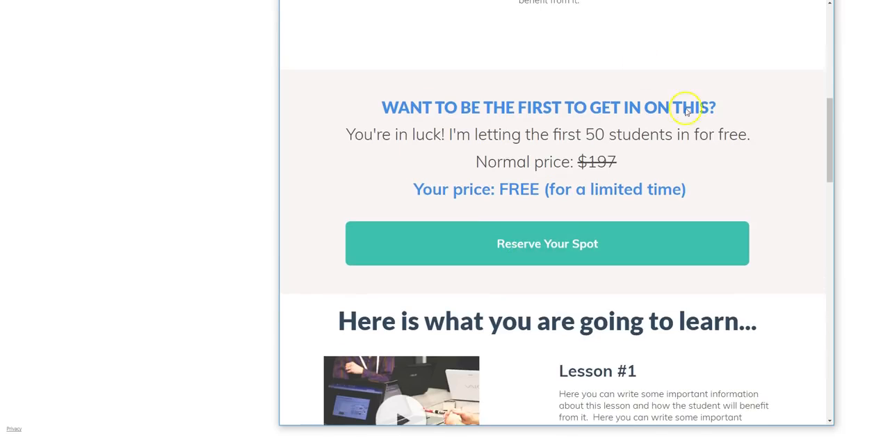
scroll(512, 299, down, 1)
scroll(512, 313, down, 2)
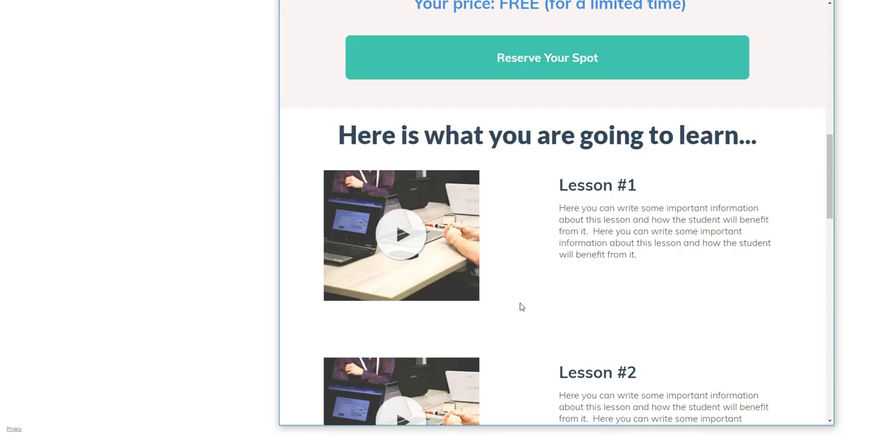
scroll(482, 173, up, 4)
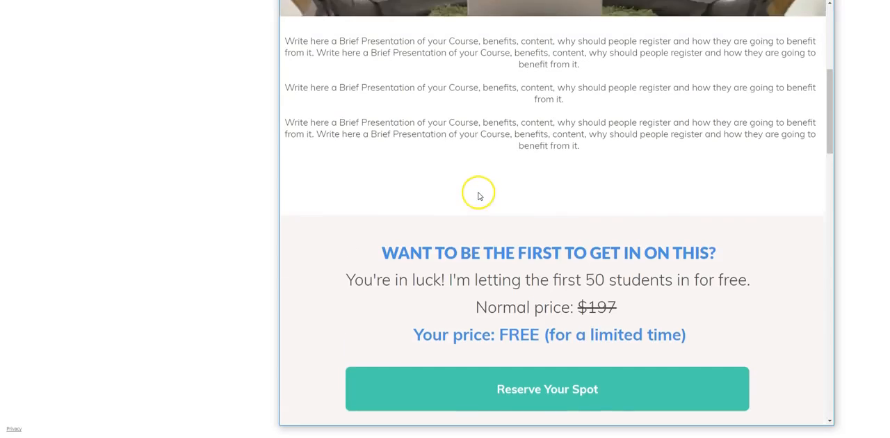
scroll(478, 196, up, 4)
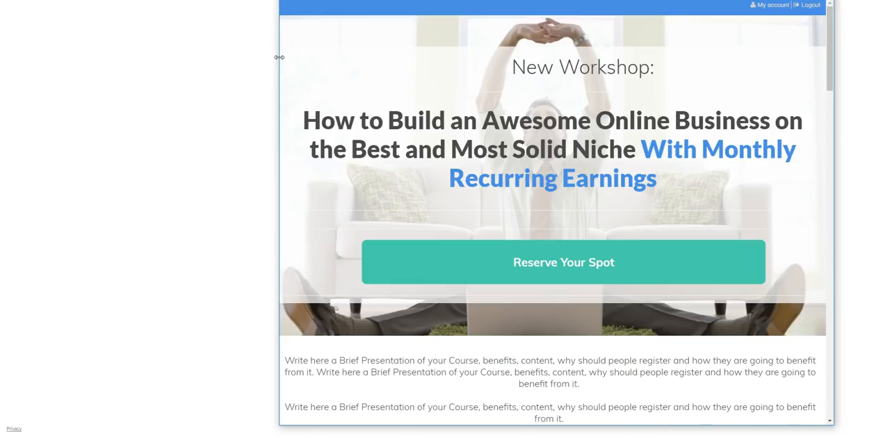
Narrow the live page's window further to roughly tablet width and examine how the headline, pricing text and lesson blocks rearrange
drag(278, 57, 310, 62)
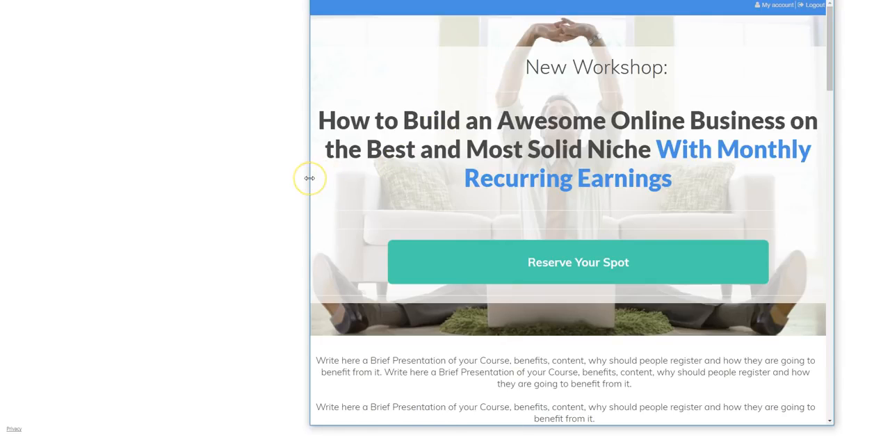
drag(309, 178, 508, 188)
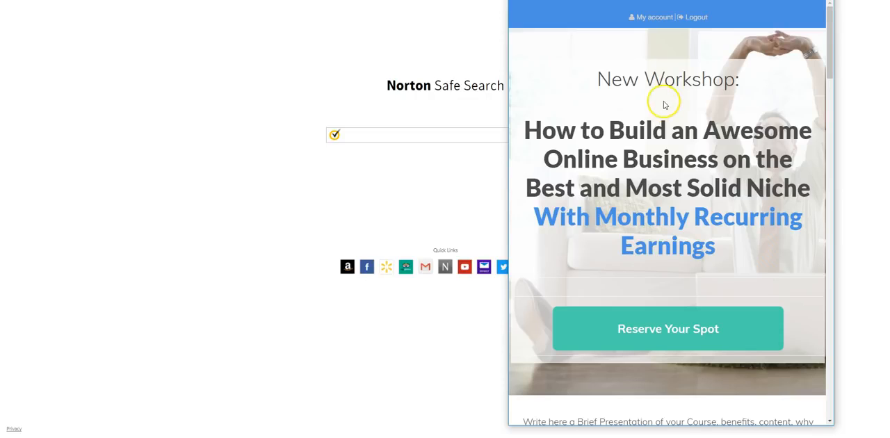
scroll(671, 180, down, 3)
scroll(674, 219, down, 6)
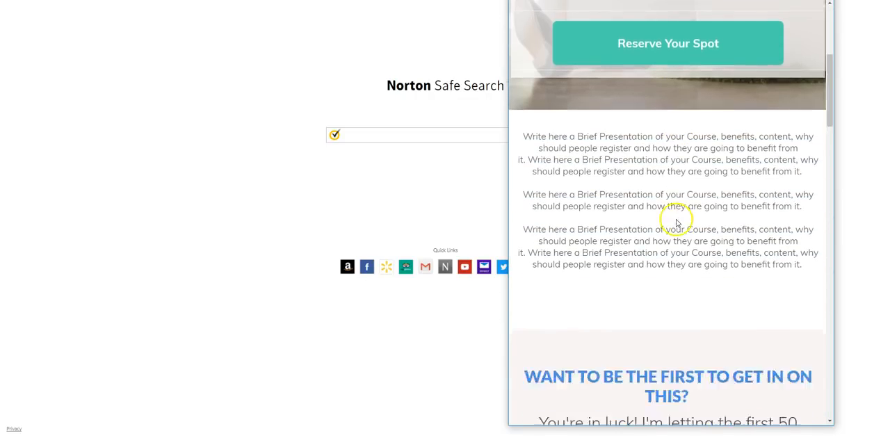
scroll(677, 254, down, 1)
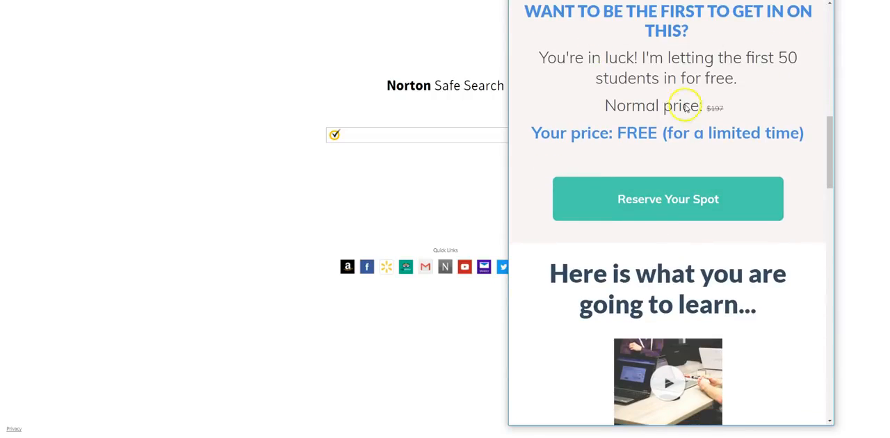
scroll(654, 268, down, 2)
scroll(654, 273, down, 1)
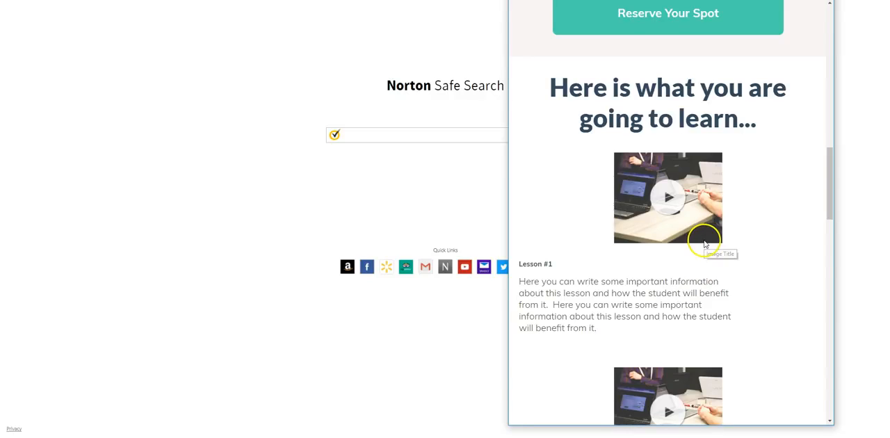
scroll(701, 250, up, 10)
scroll(701, 257, up, 1)
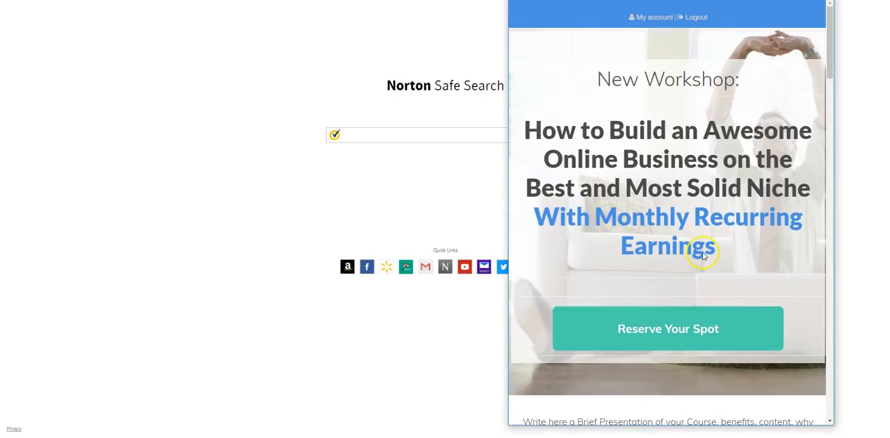
Narrow the live page's window to roughly phone width and examine the headline, "Reserve Your Spot" button and course presentation text
drag(508, 137, 642, 144)
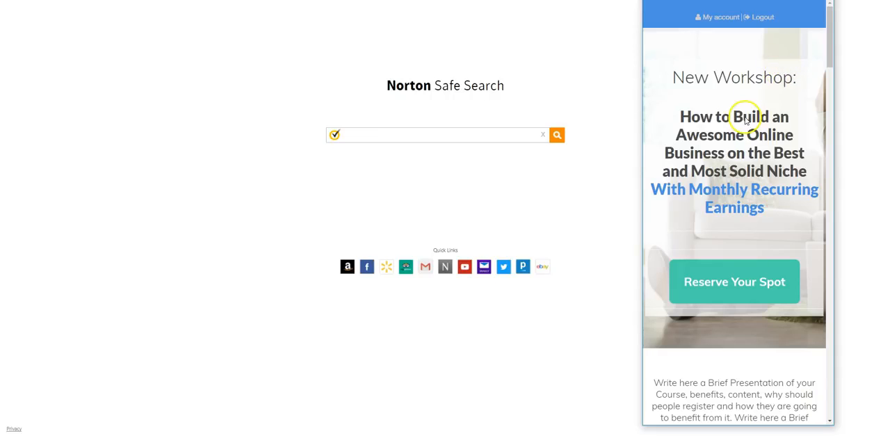
scroll(749, 166, down, 1)
scroll(747, 217, down, 2)
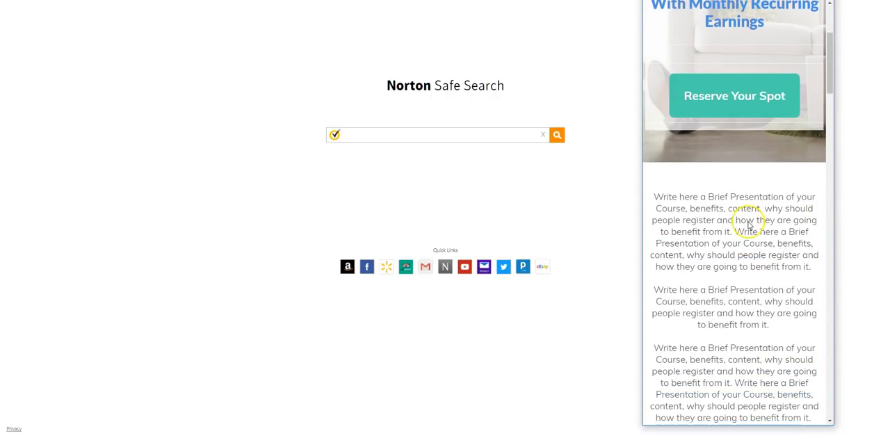
scroll(747, 222, up, 2)
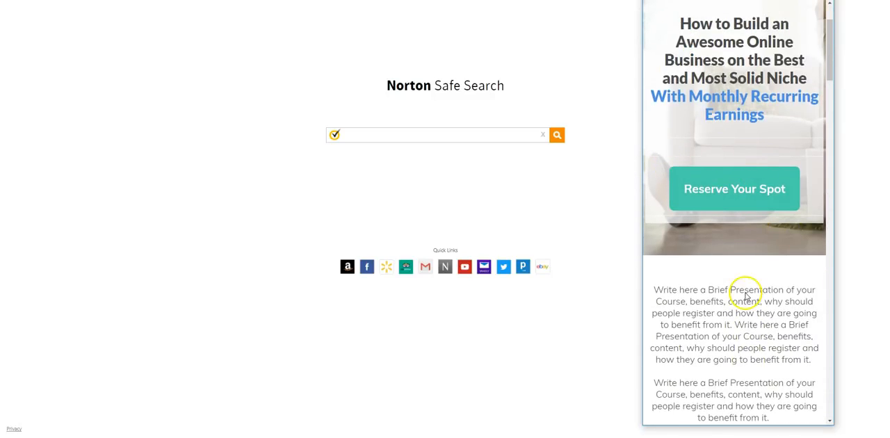
scroll(741, 292, down, 6)
scroll(746, 294, down, 5)
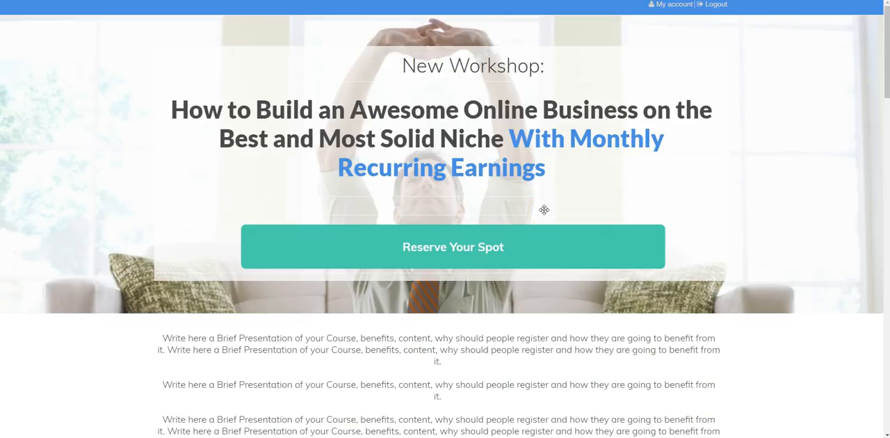
click(590, 187)
click(594, 198)
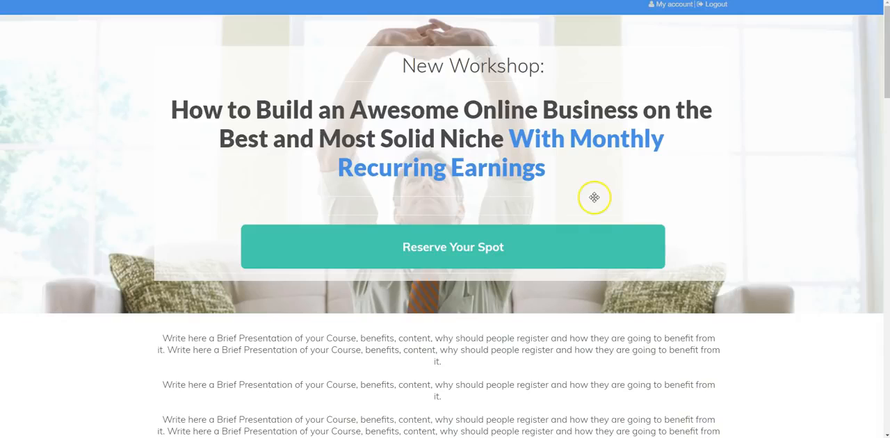